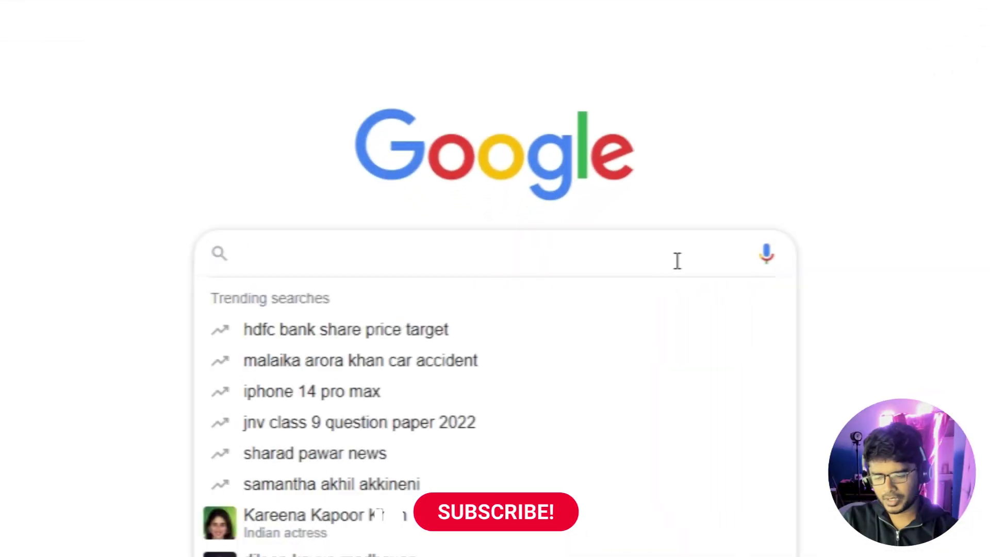
Step: Search Google for 'nata.in' and open the 'National Aptitude Test in Architecture (NATA): Home page' result
type("ta.in")
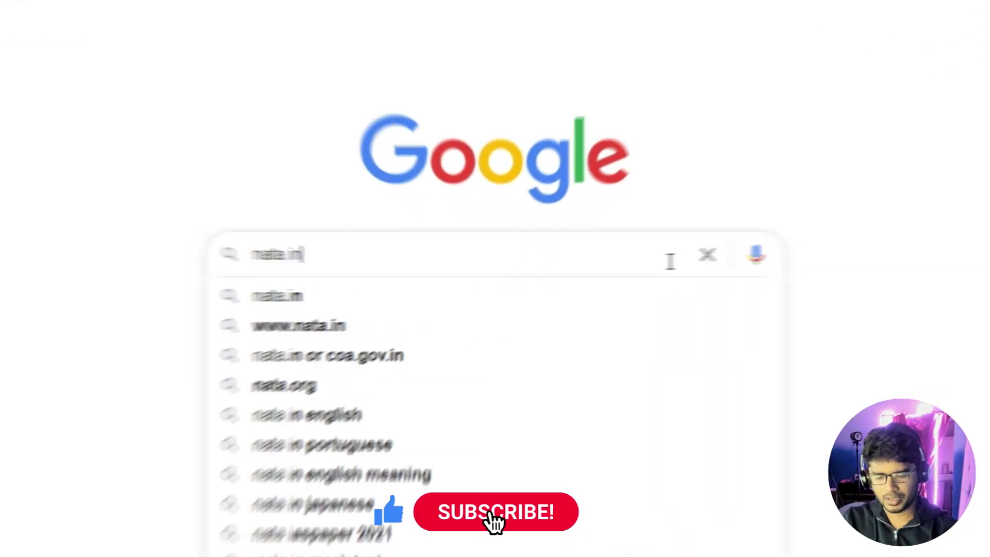
key("Return")
left_click(164, 175)
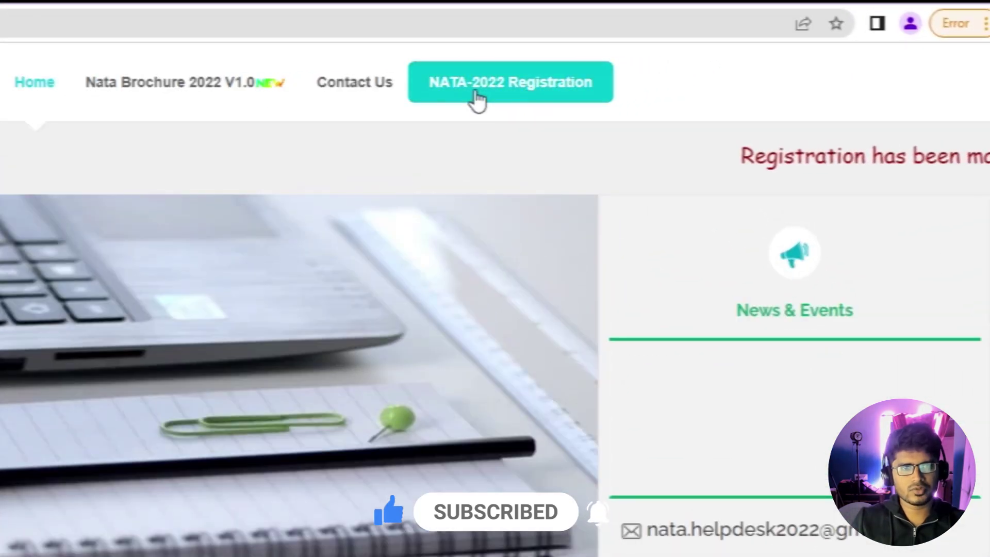
Step: Follow NATA-2022 Registration, zoom the browser in, and switch to the Sign Up form
left_click(475, 98)
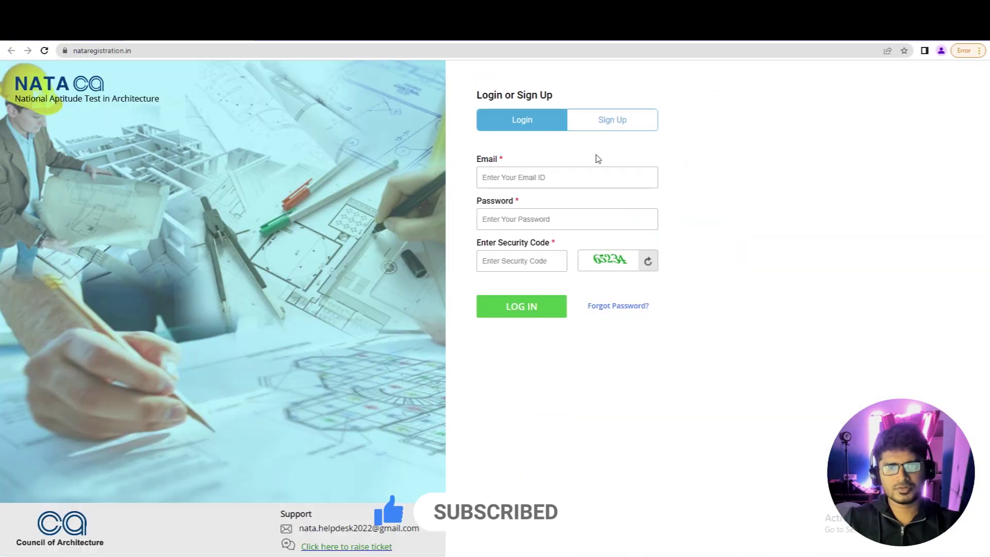
key("ctrl+plus")
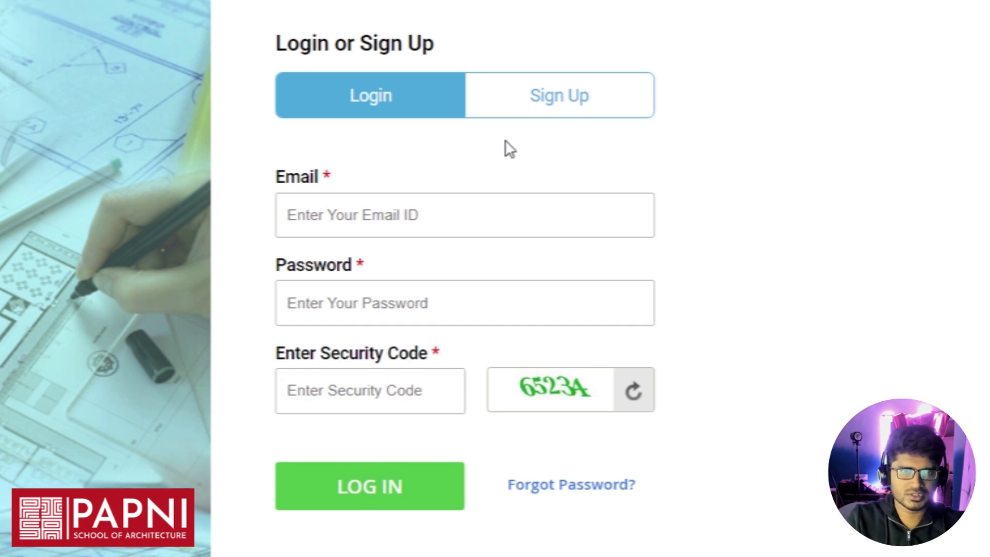
left_click(545, 106)
left_click(449, 164)
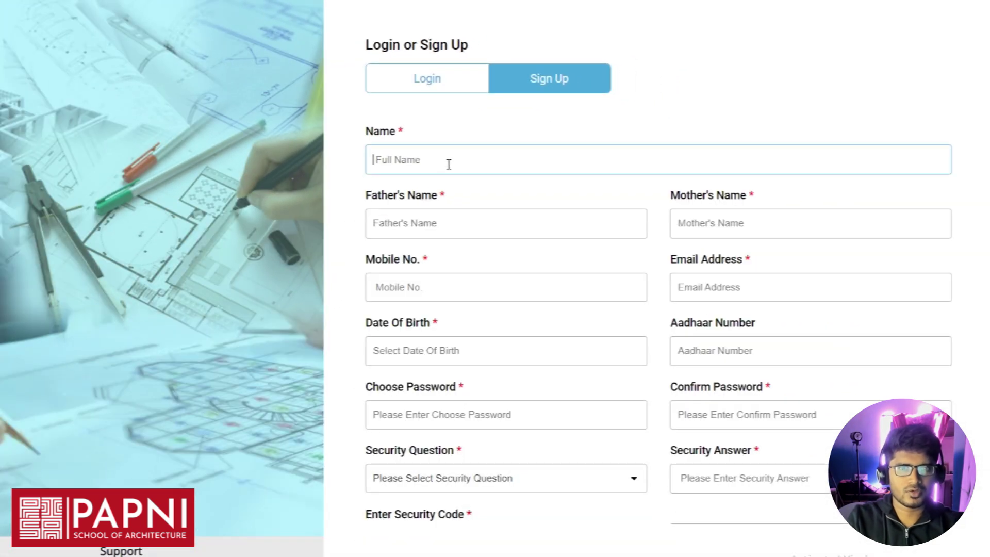
key("Tab")
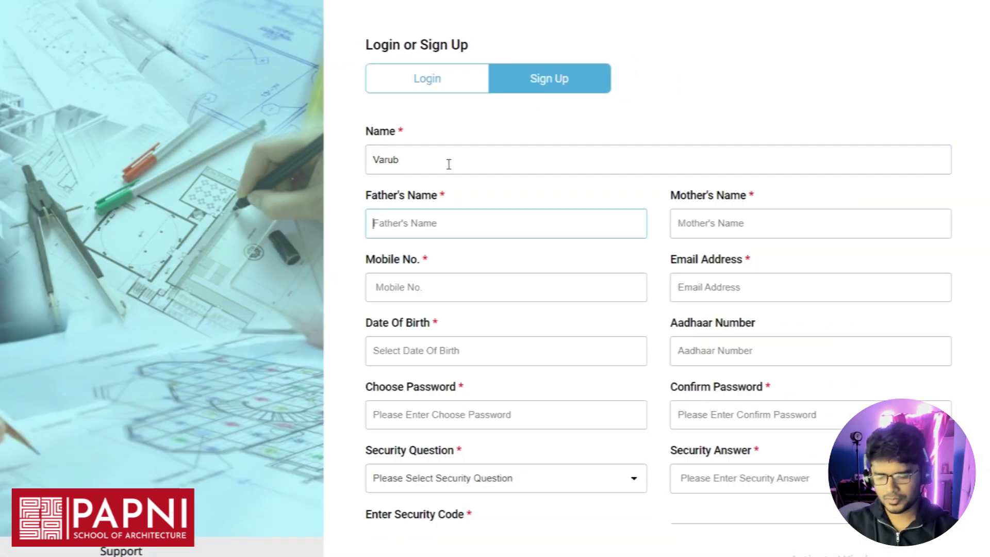
key("Tab")
type("V")
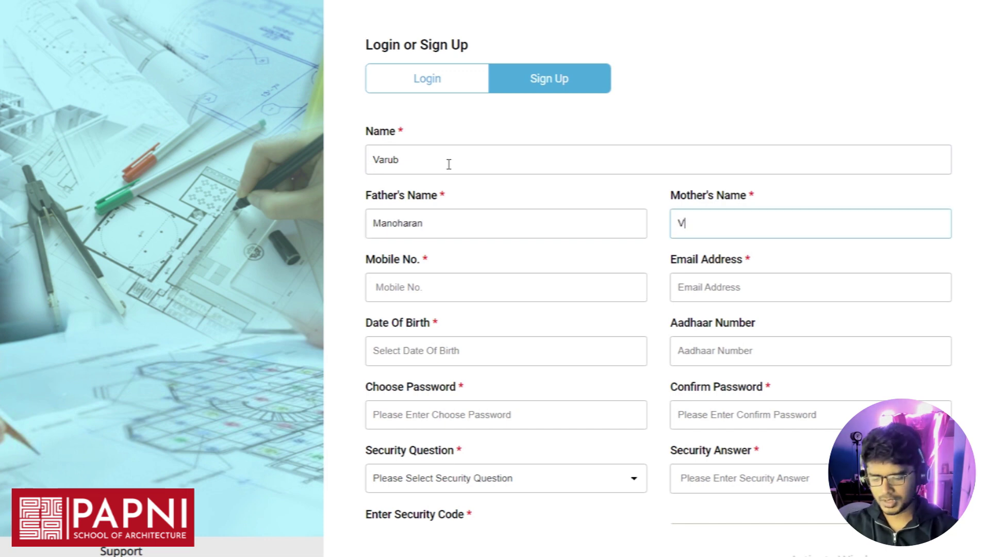
type("alli")
key("Tab")
key("Tab")
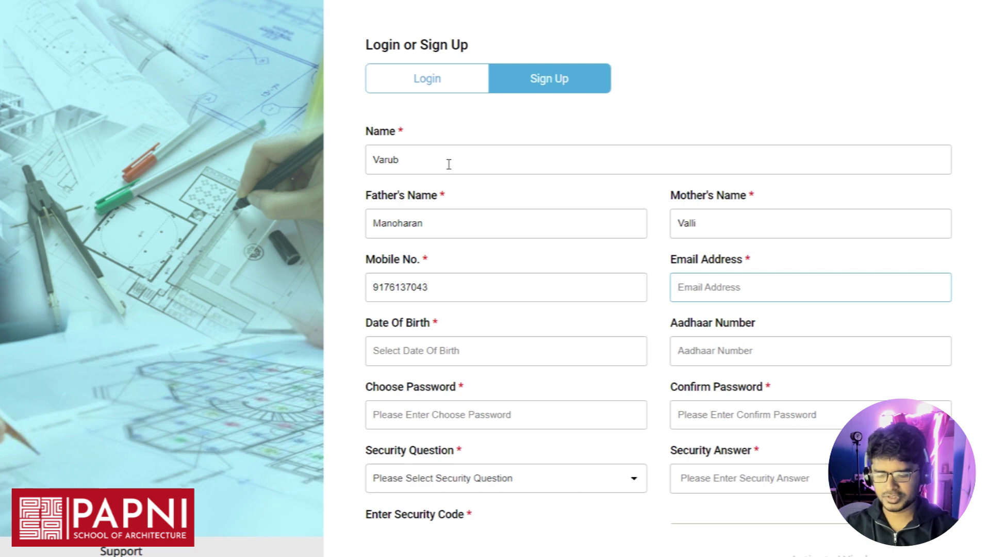
key("Tab")
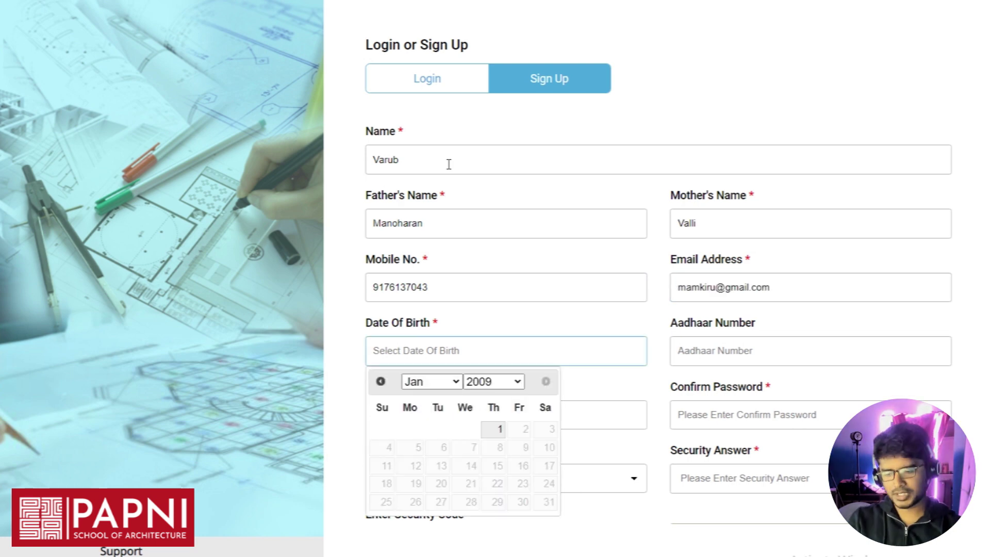
left_click(467, 381)
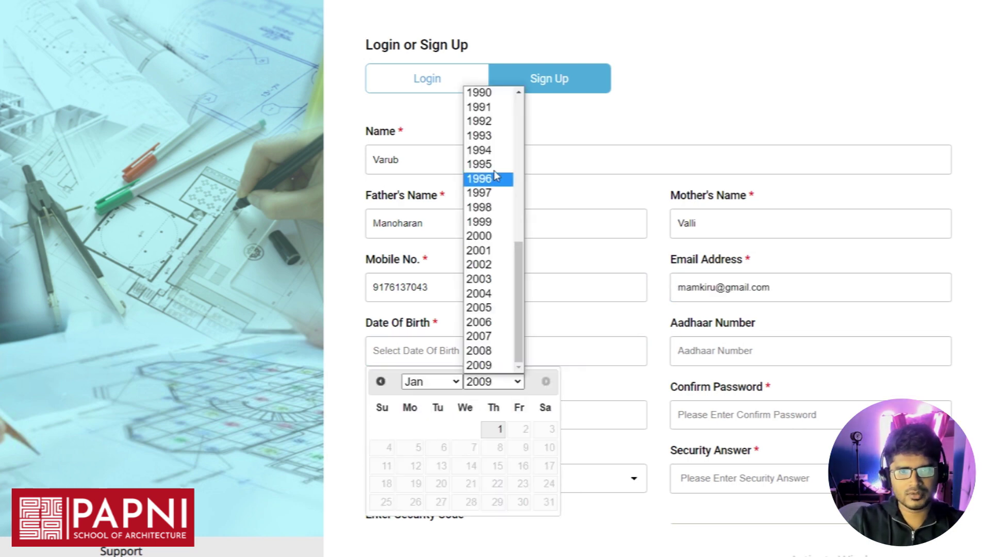
left_click(487, 137)
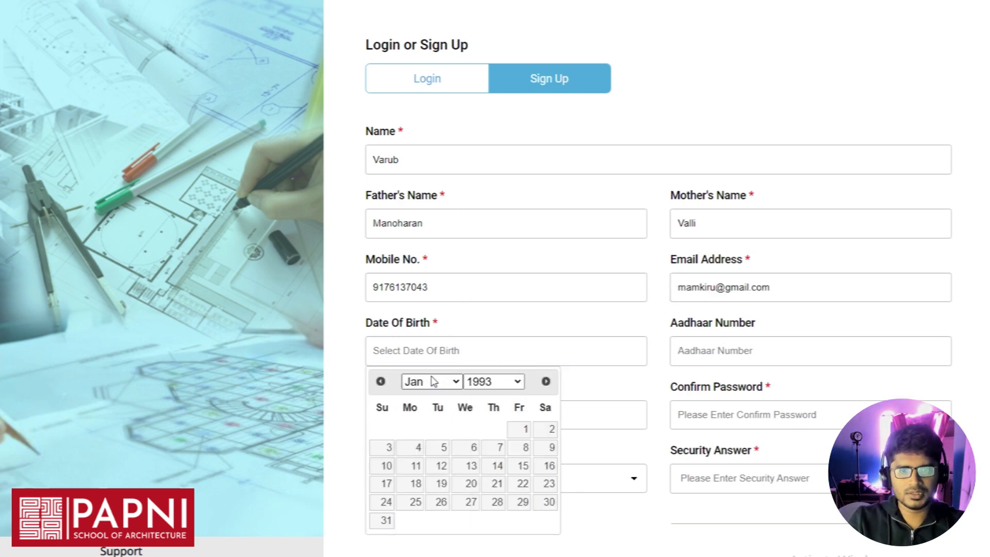
left_click(521, 429)
left_click(715, 355)
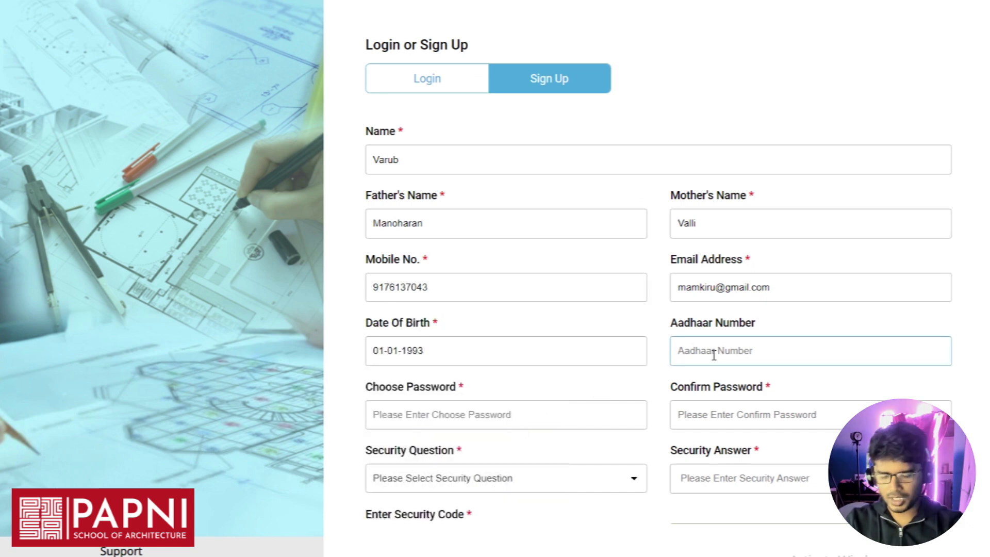
left_click(496, 415)
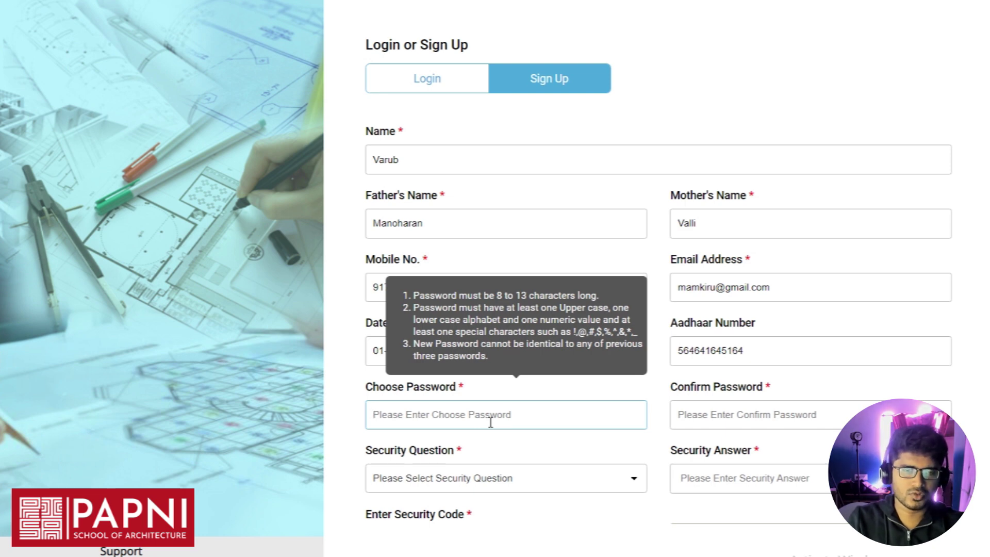
Step: Type the new account password in Choose Password and move to Confirm Password
type("••")
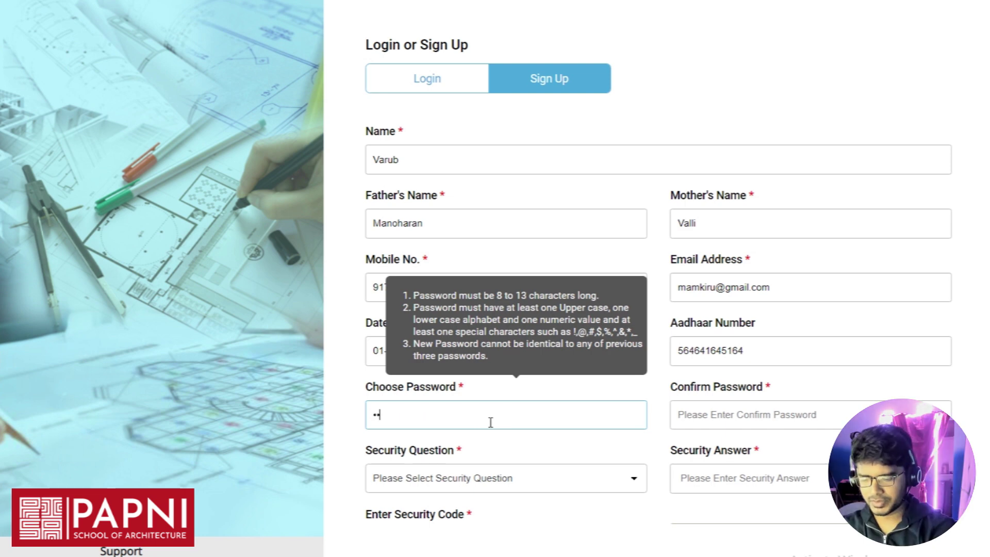
type("••••")
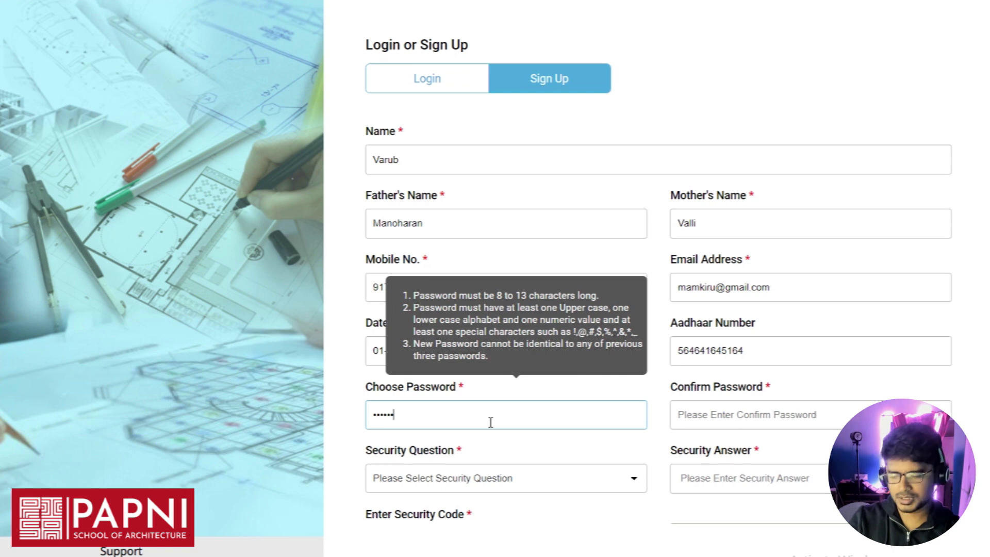
type("•••")
key("Tab")
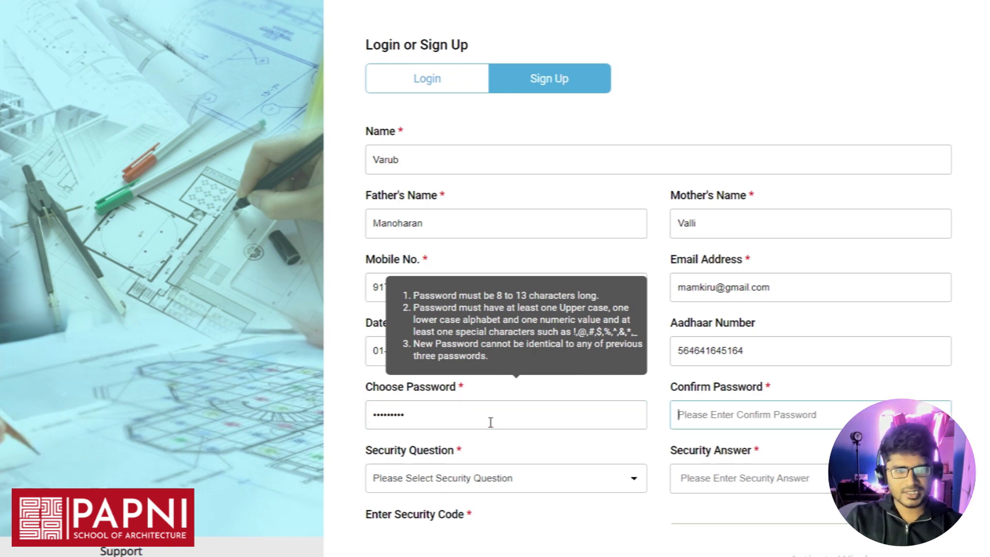
type("•")
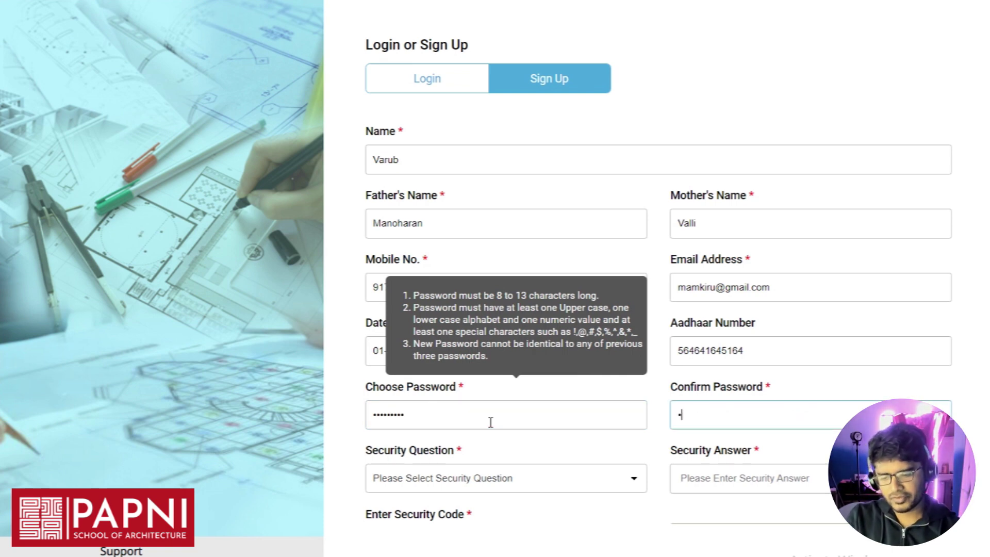
type("••••••••")
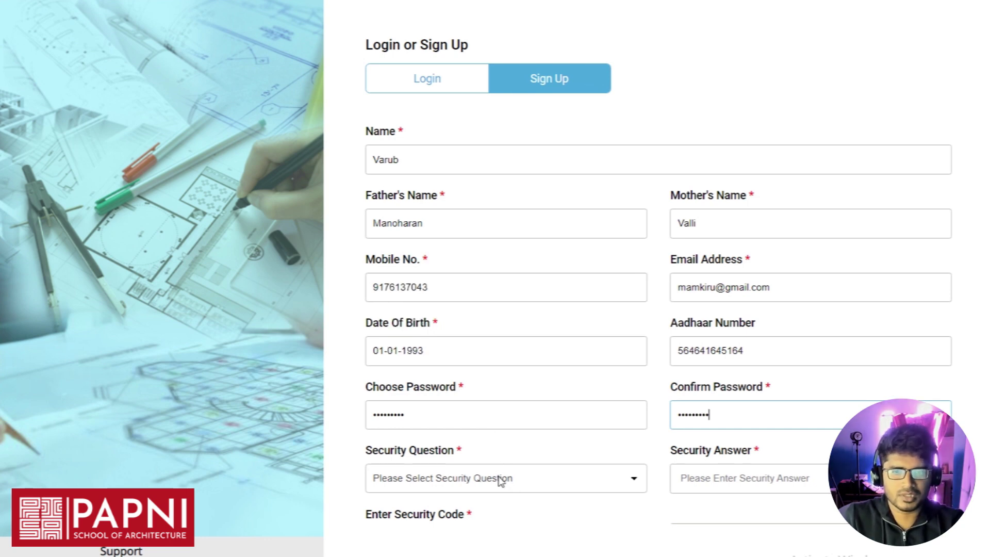
left_click(501, 481)
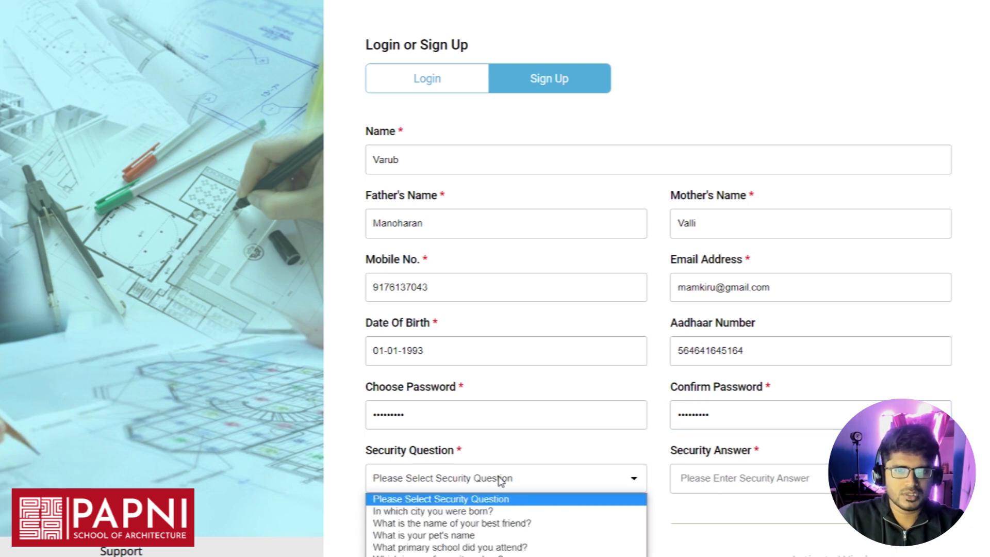
left_click(485, 512)
left_click(712, 484)
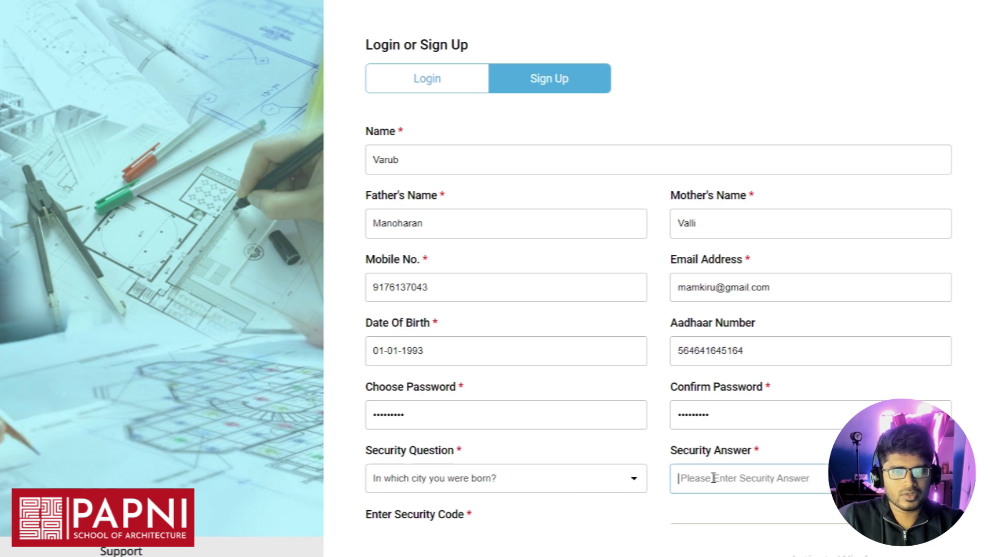
type("Del")
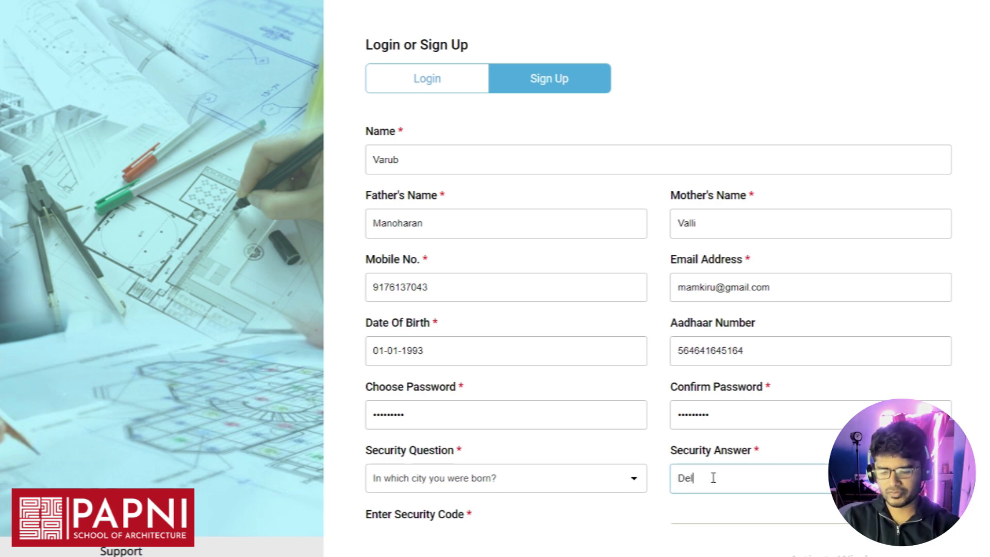
type("hi")
scroll(469, 444, "down", 2)
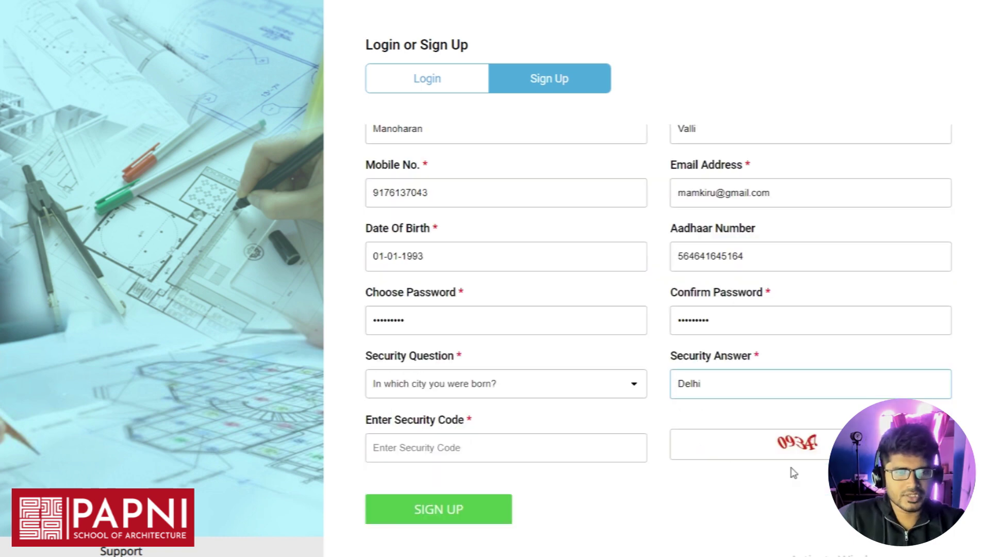
left_click(528, 444)
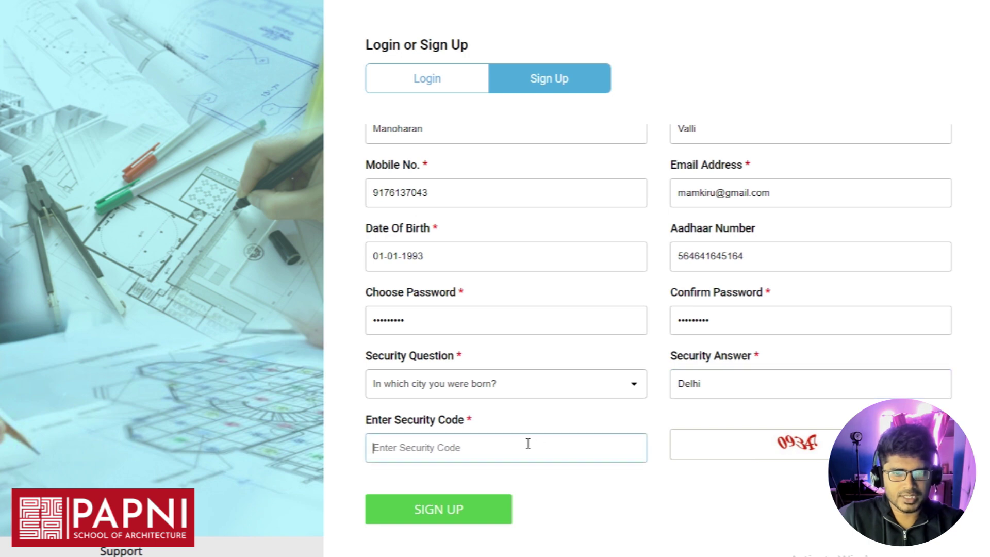
type("09347")
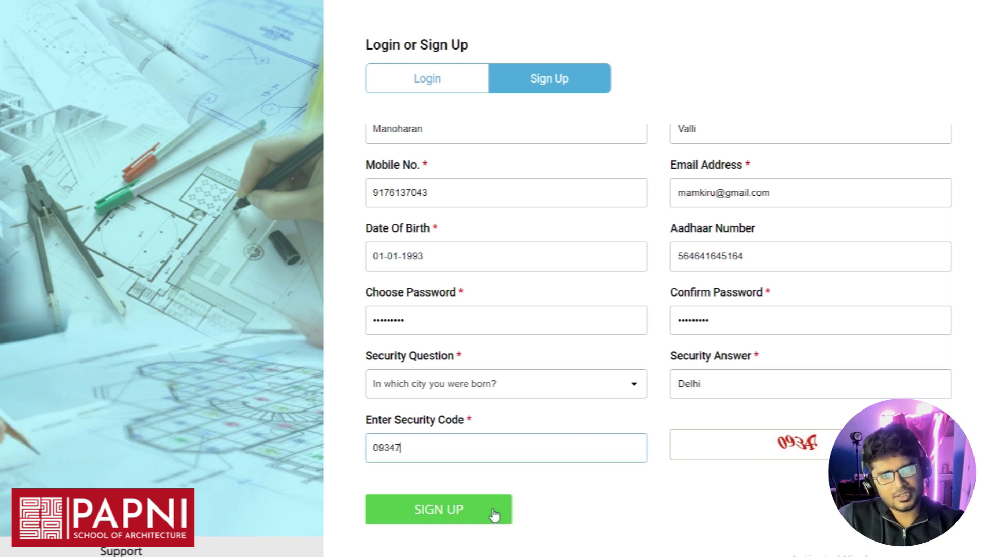
left_click(494, 510)
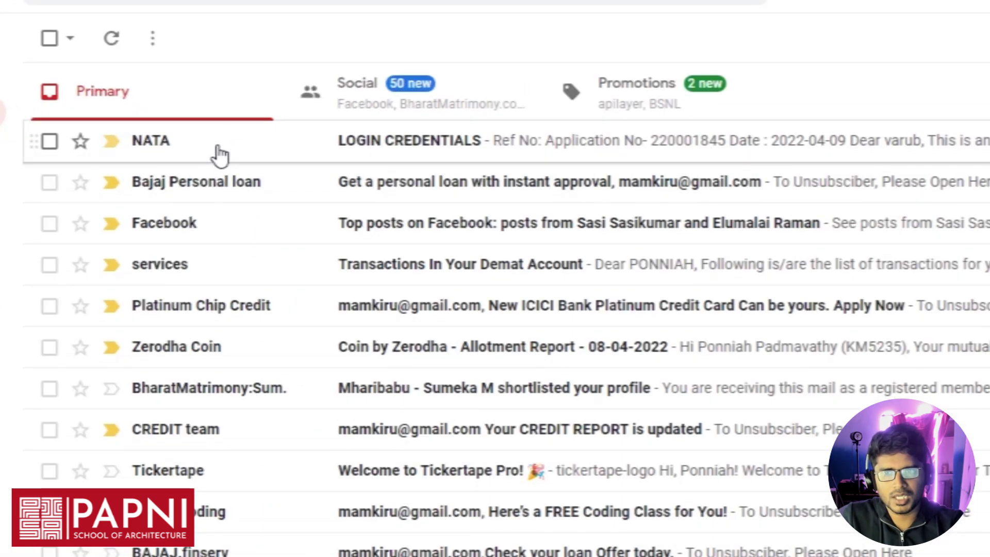
Step: Open the NATA LOGIN CREDENTIALS email and follow its 'Click here to verify your Email' link
left_click(221, 155)
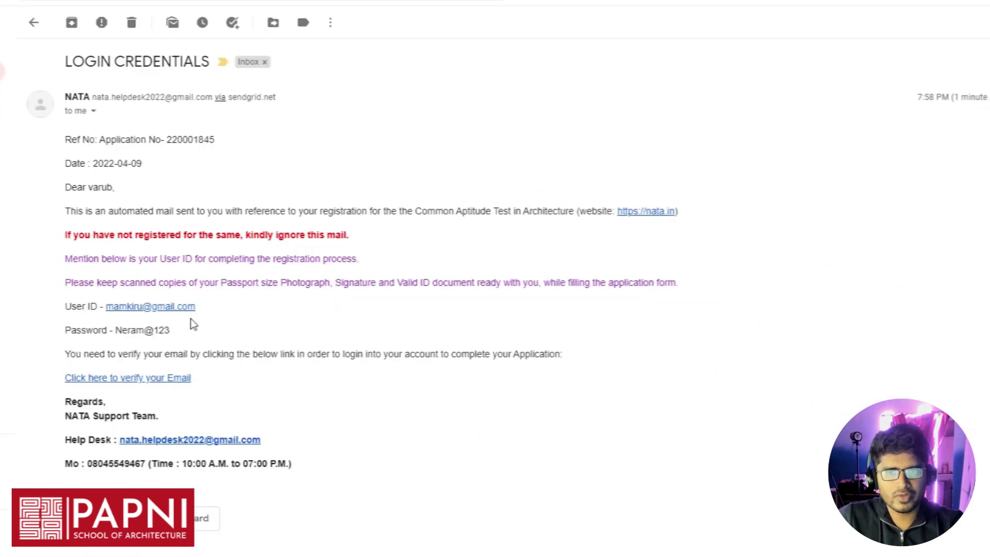
left_click(113, 379)
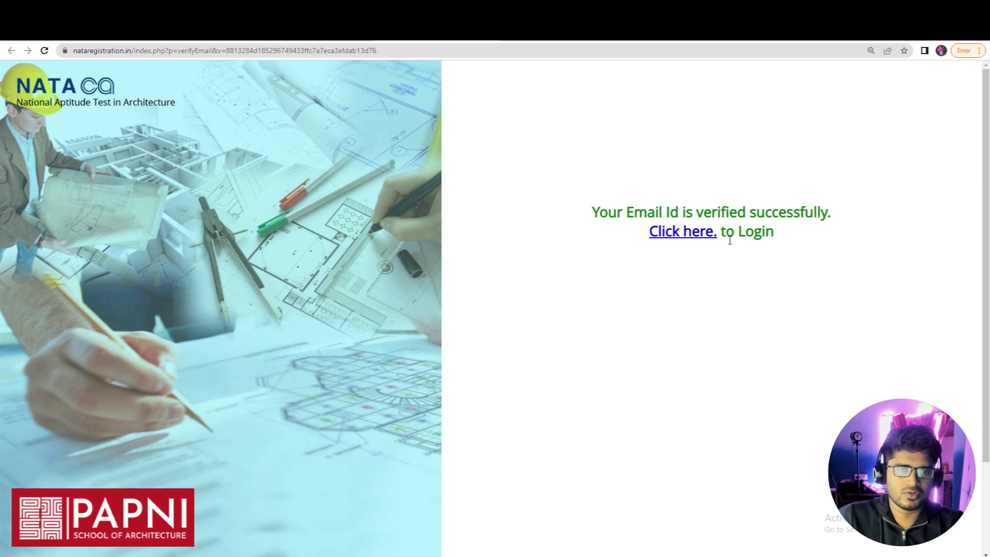
left_click(703, 242)
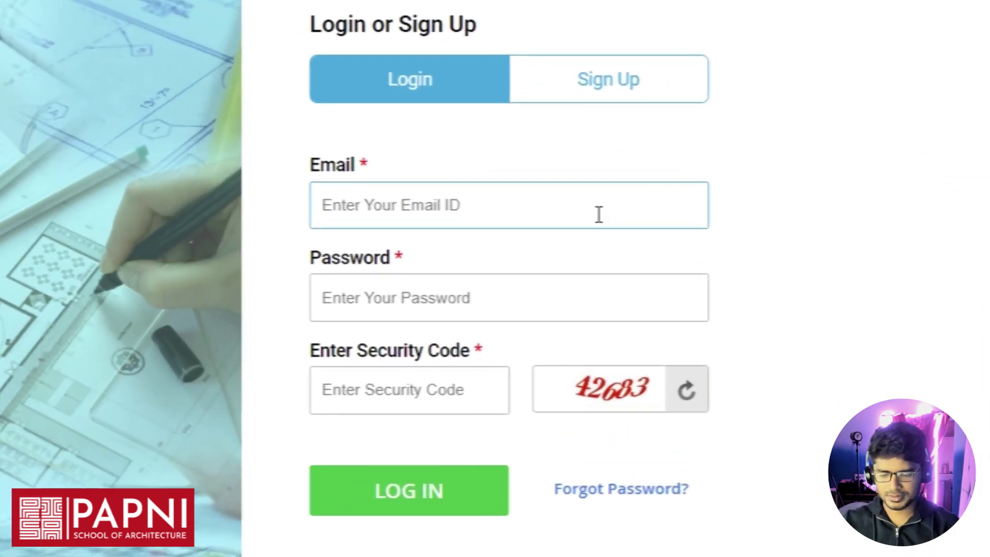
key("Tab")
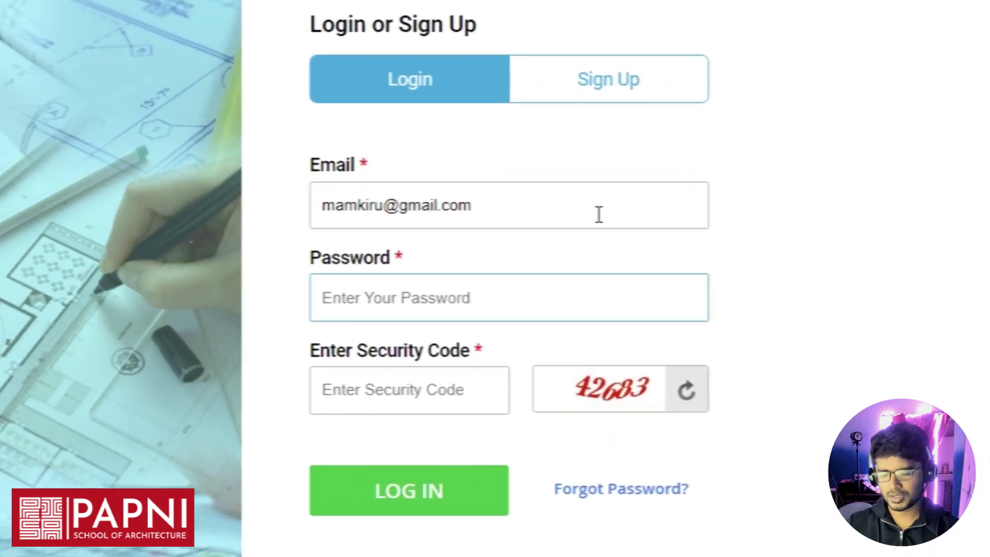
key("Tab")
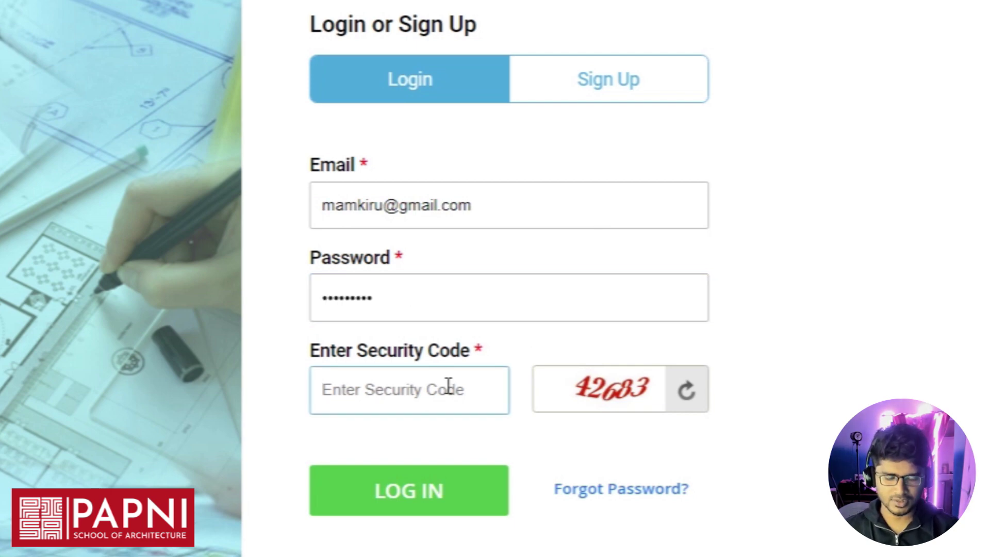
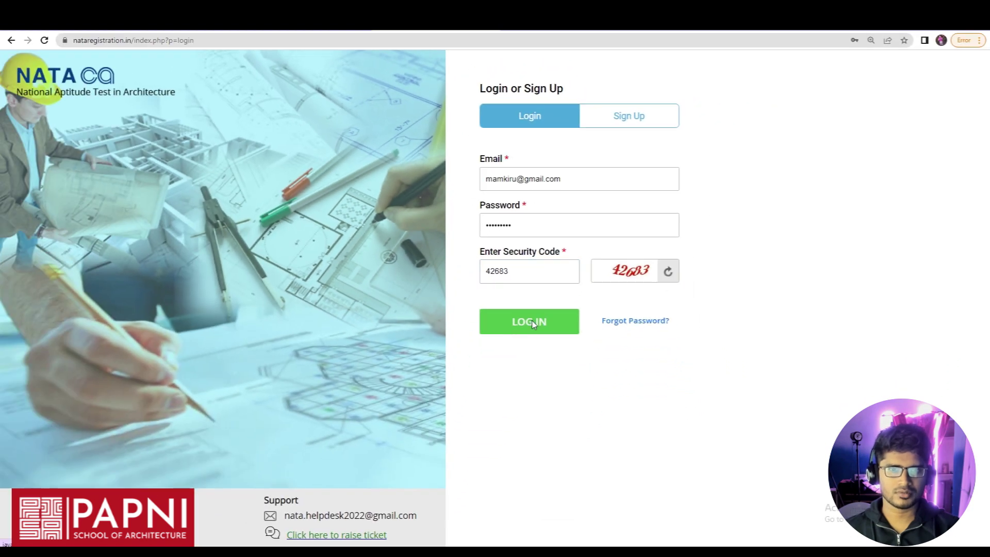
left_click(417, 497)
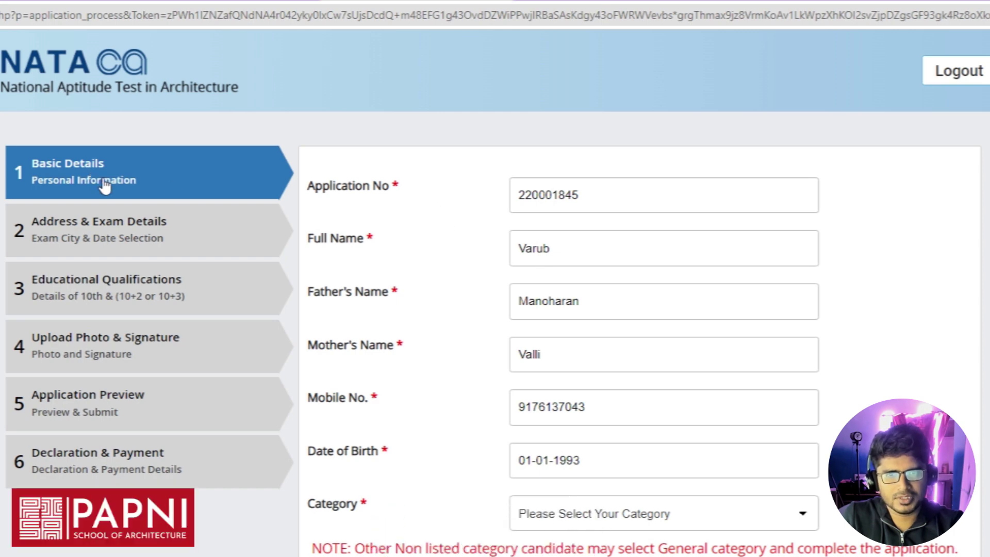
Step: Set category General, gender Male and nationality INDIAN, then save the Basic Details
scroll(603, 198, "down", 2)
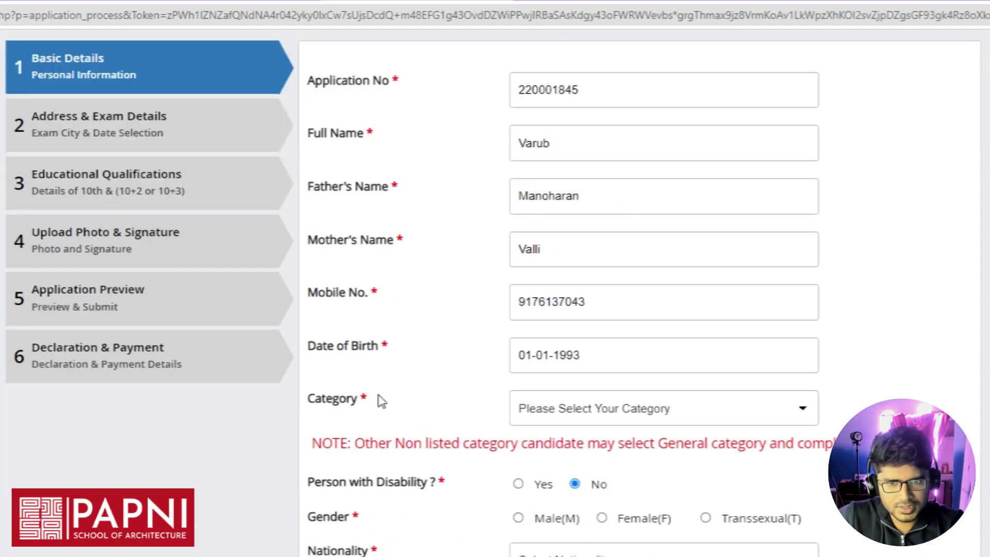
left_click(607, 412)
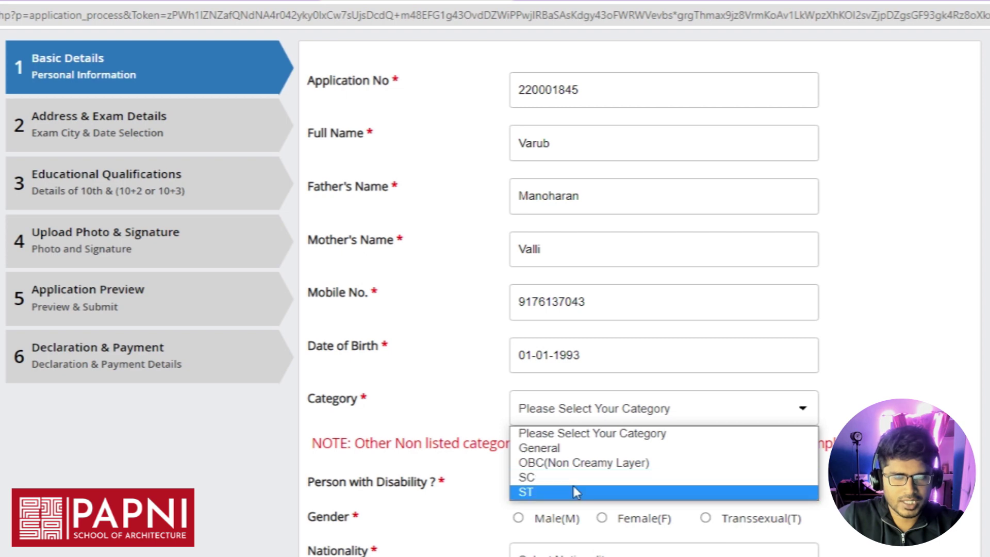
left_click(568, 448)
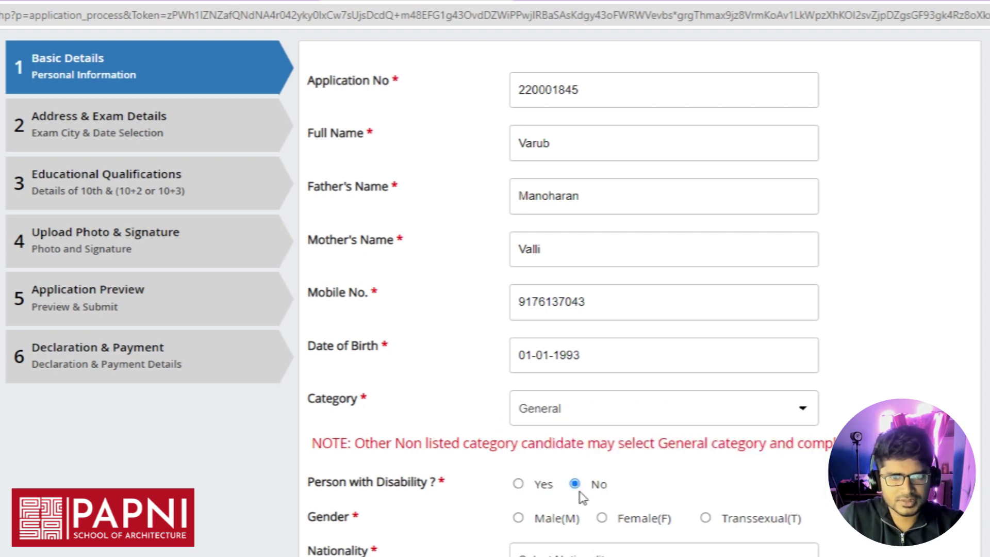
scroll(519, 517, "down", 2)
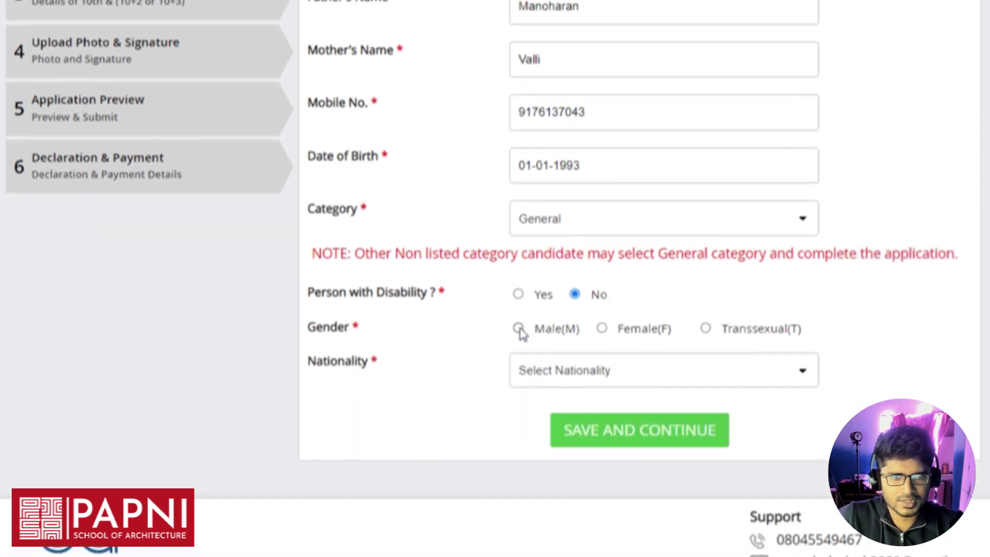
left_click(519, 444)
left_click(658, 361)
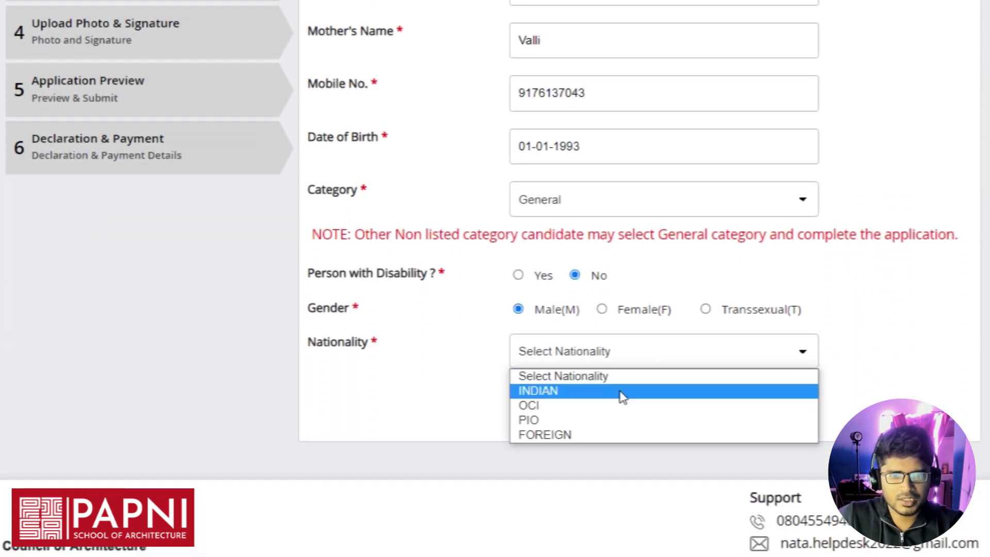
left_click(575, 394)
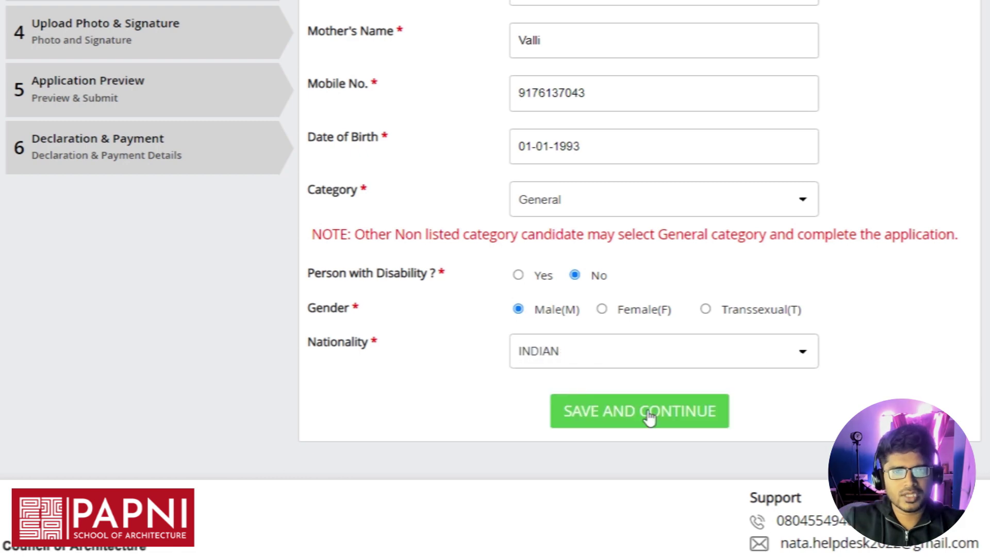
left_click(648, 412)
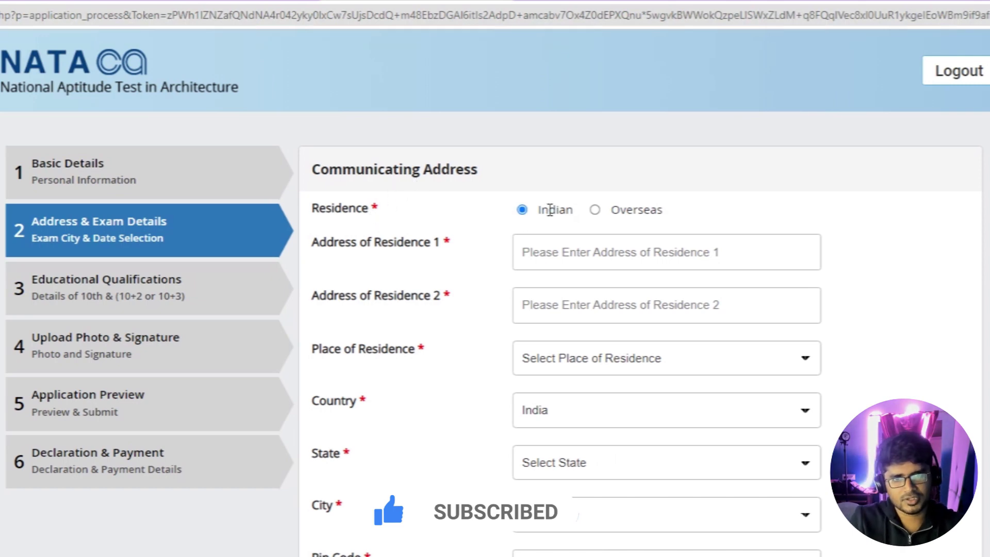
left_click(613, 252)
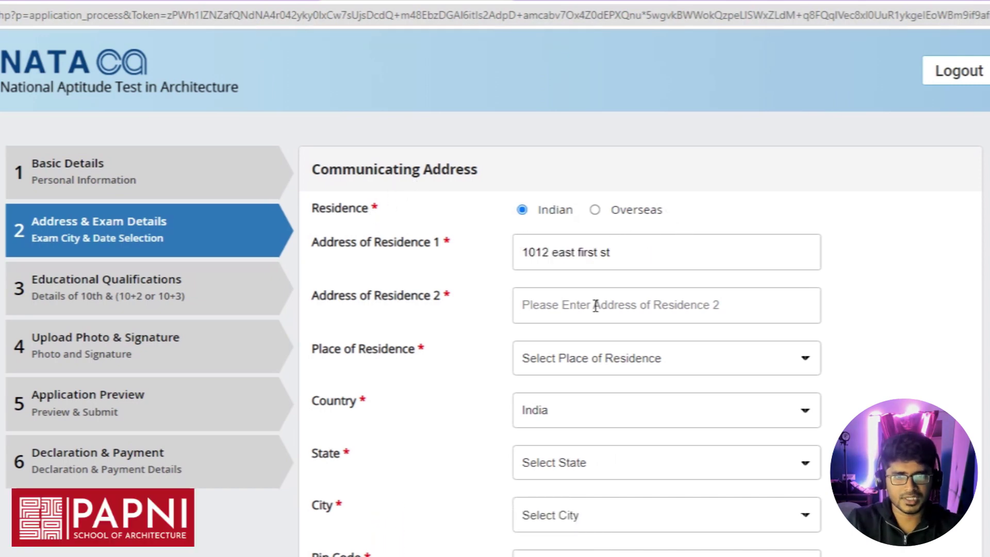
left_click(596, 306)
type("nj45 deswfewsdf")
left_click(575, 364)
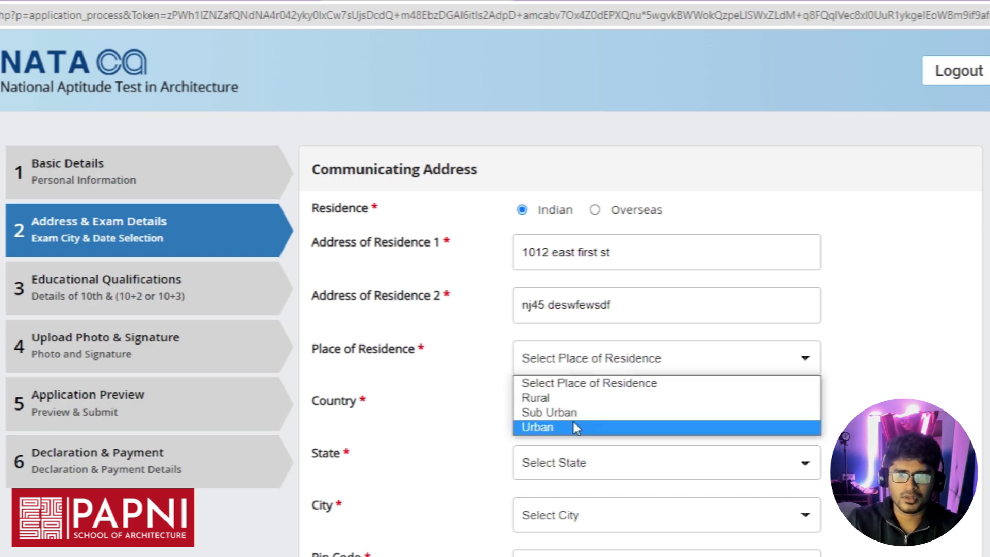
left_click(573, 424)
left_click(576, 418)
left_click(576, 436)
Step: Set state Tamil Nadu, city Pacode and pin code 622003
left_click(576, 462)
key("t")
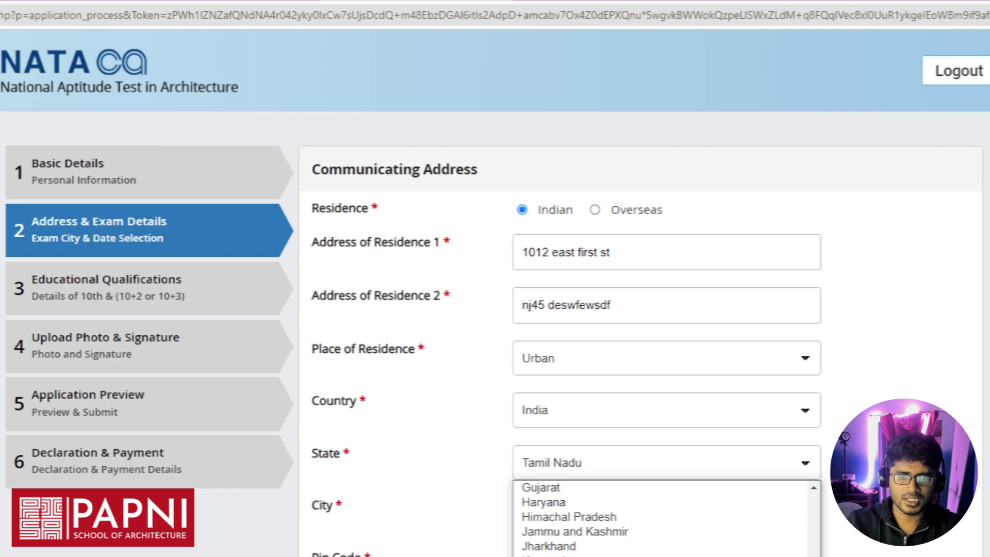
scroll(666, 518, "up", 3)
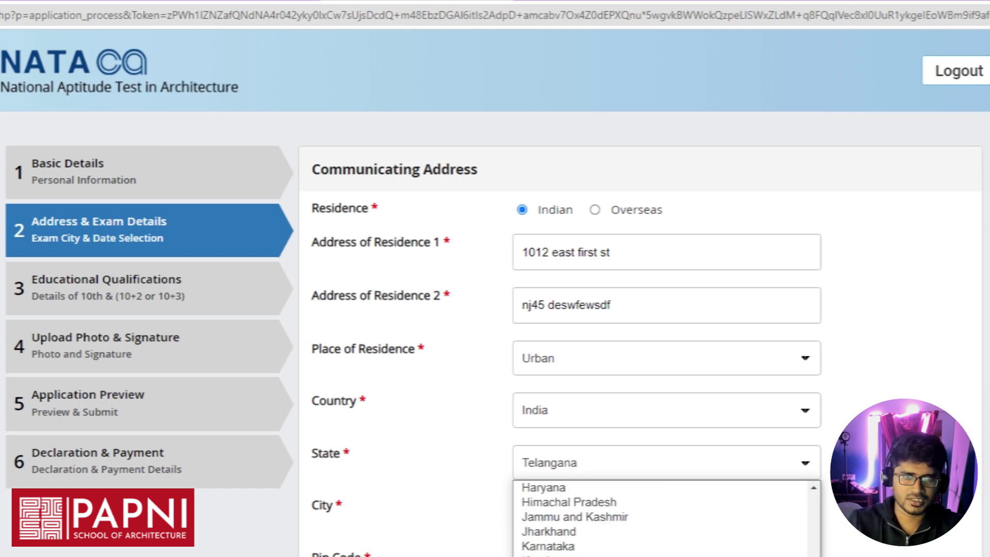
left_click(568, 546)
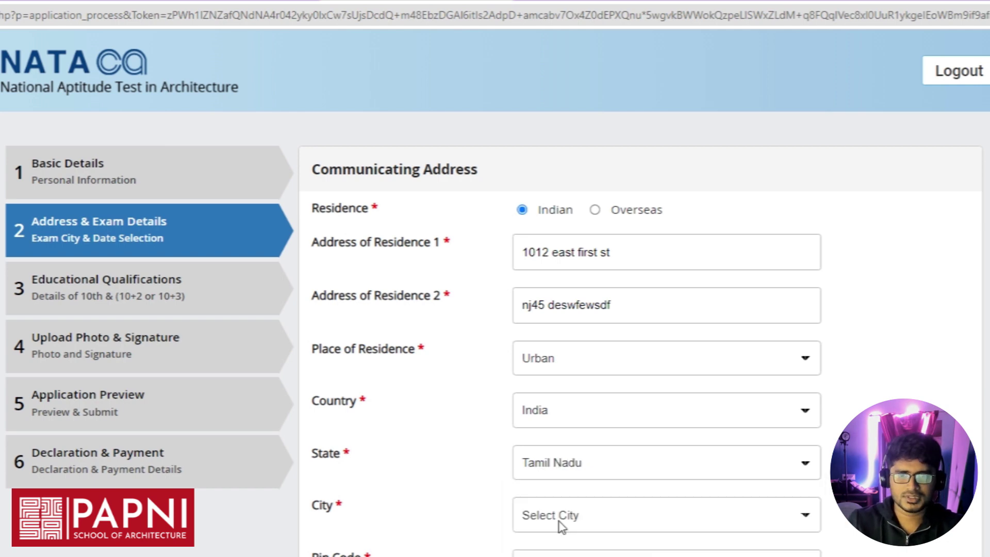
left_click(586, 514)
left_click(564, 469)
type("622003")
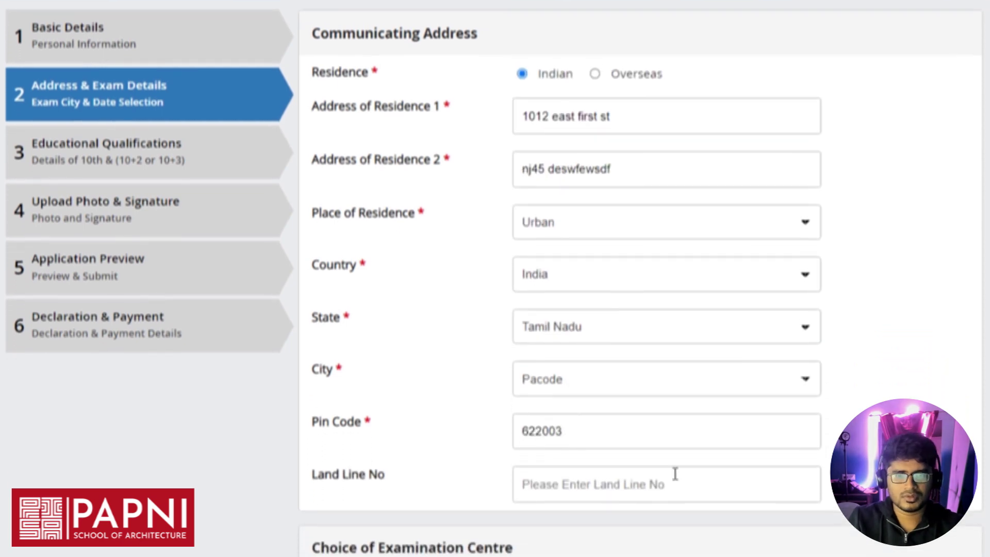
left_click(674, 470)
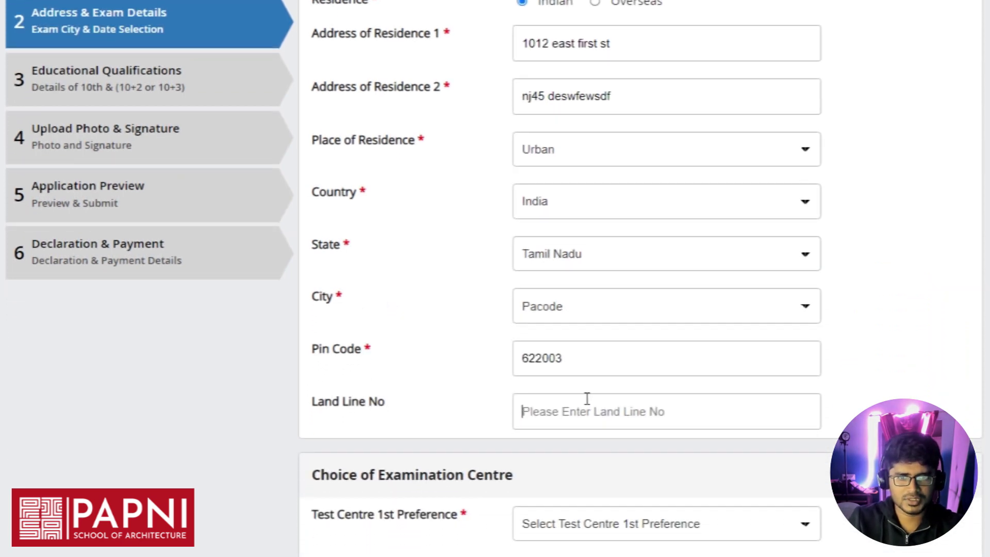
Step: Choose the TEST-2 & TEST-3 exam combination and save the address and exam details
scroll(587, 398, "down", 4)
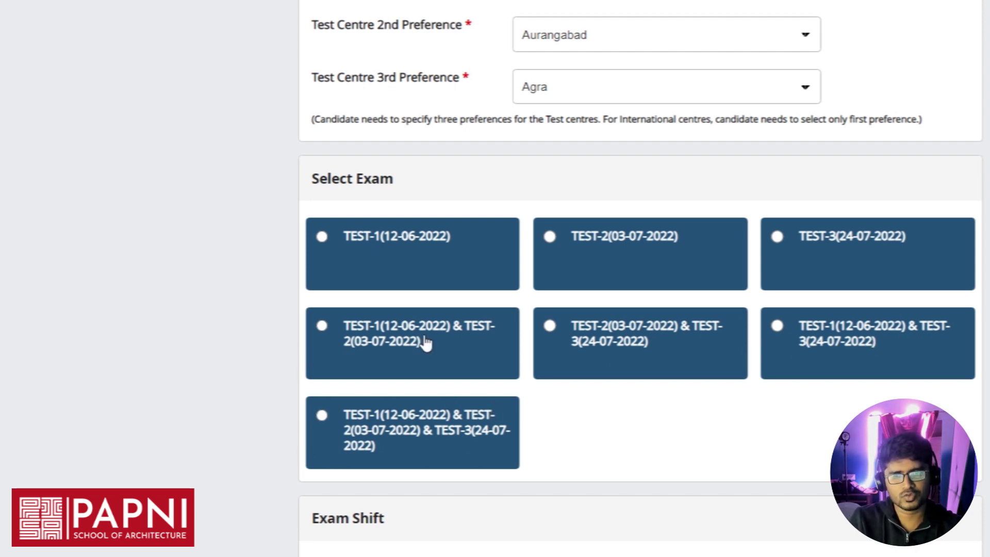
left_click(548, 326)
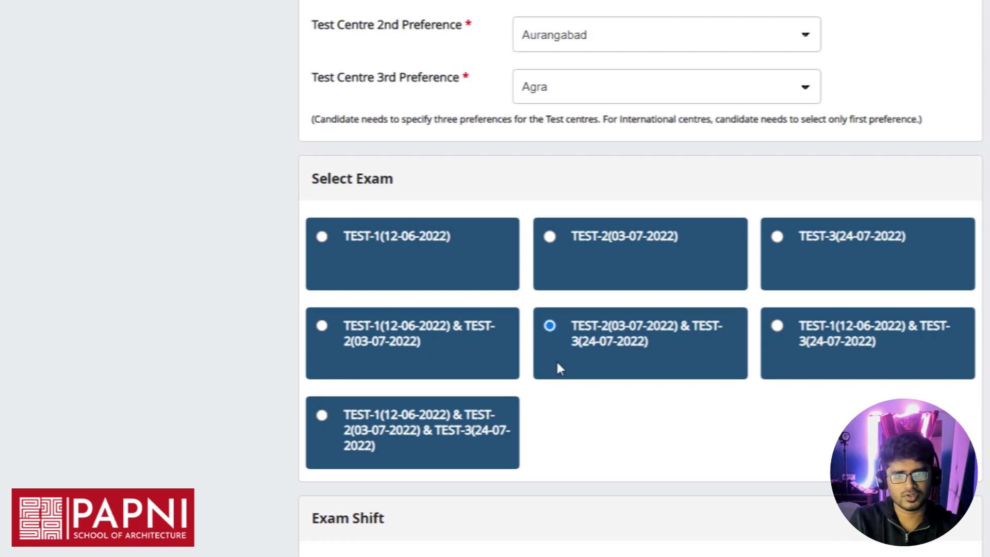
scroll(583, 383, "down", 3)
scroll(588, 375, "down", 2)
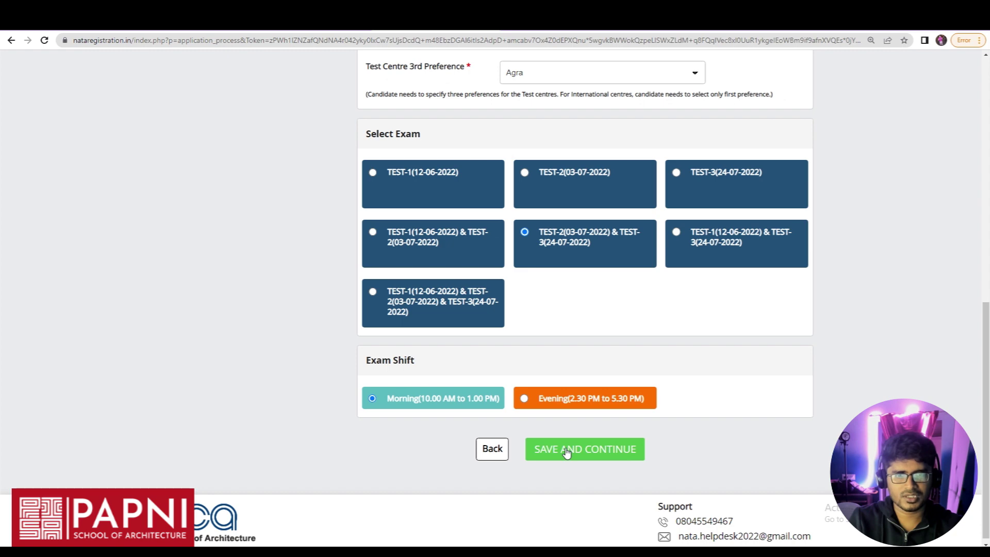
left_click(567, 453)
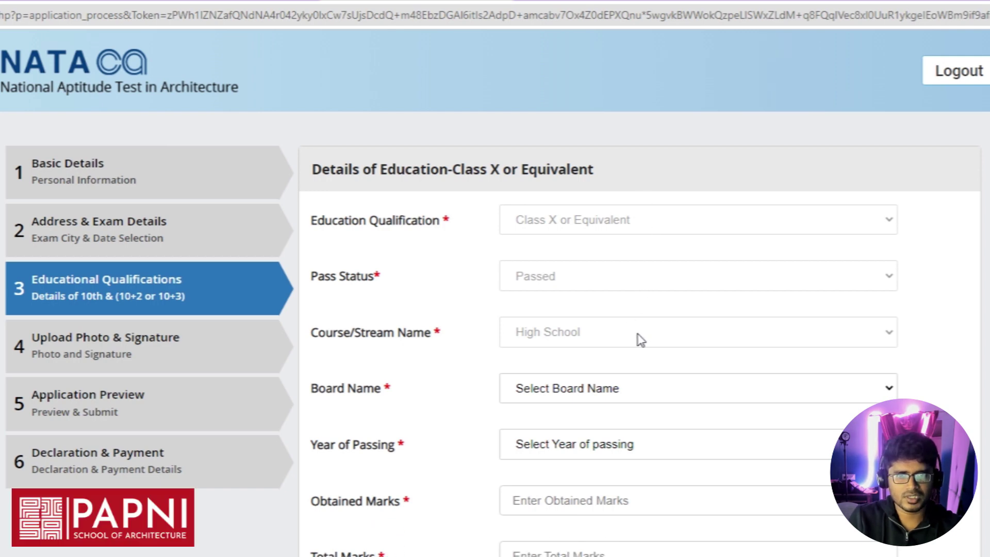
Step: Select 'Central Board Of Secondary education, Delhi' as the Class X board
scroll(637, 335, "down", 1)
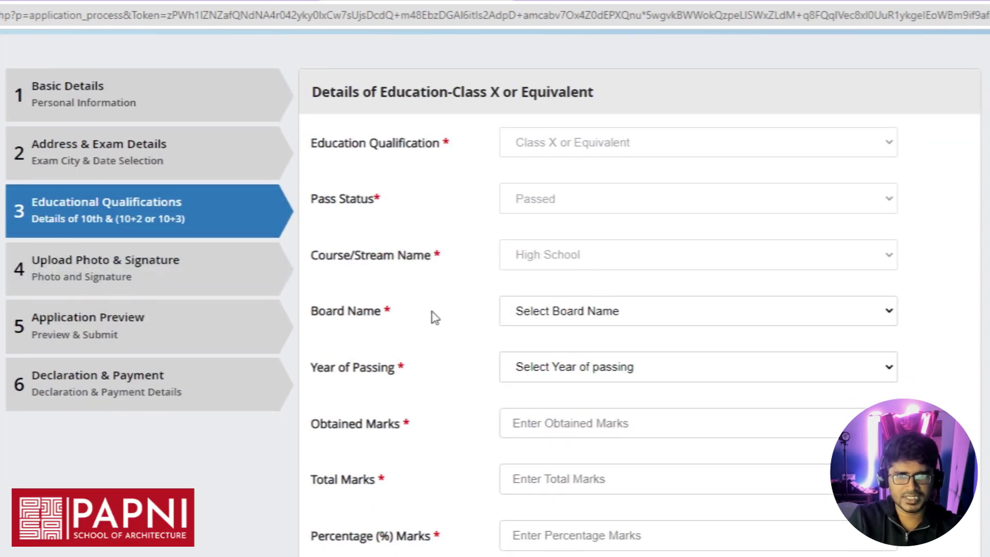
left_click(563, 315)
scroll(588, 413, "down", 5)
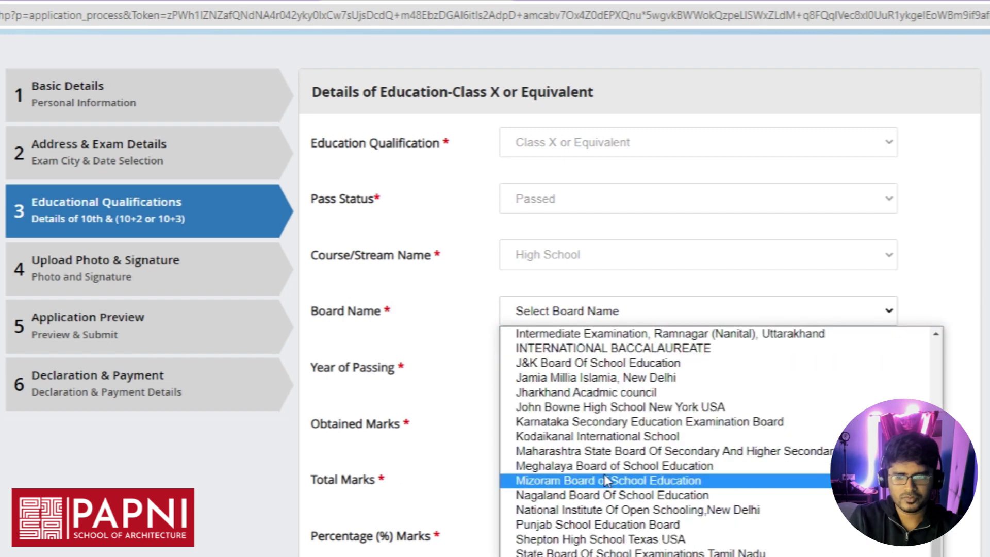
key("c")
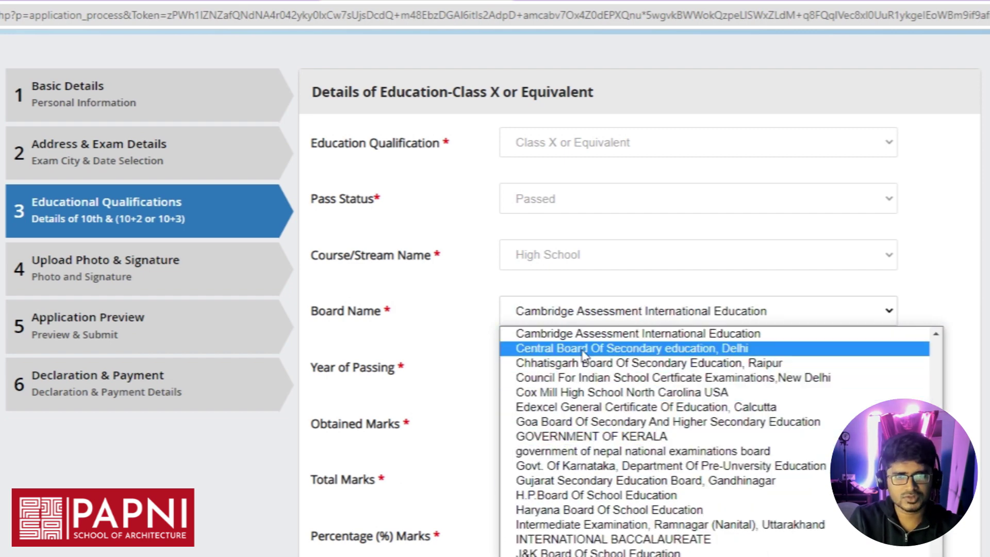
scroll(584, 354, "down", 2)
scroll(584, 355, "down", 3)
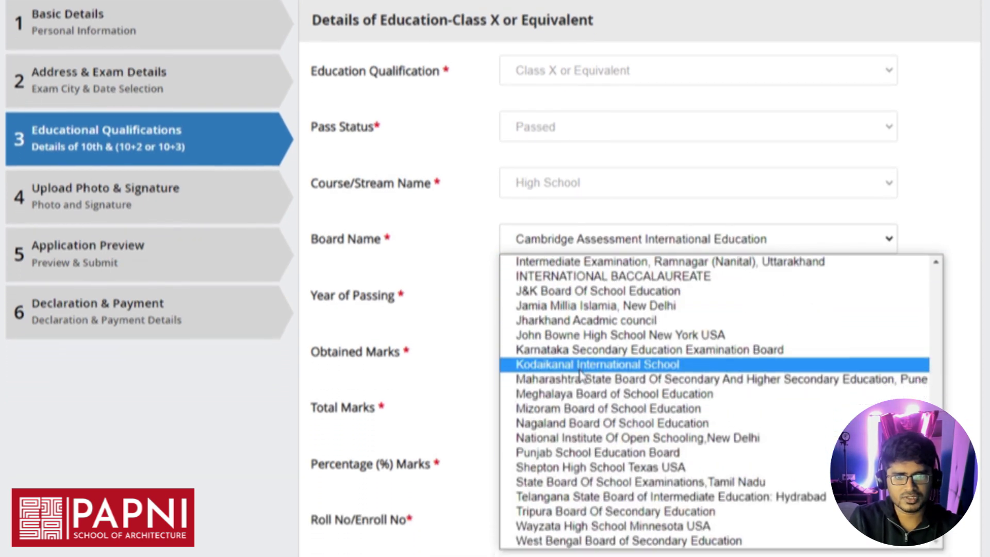
scroll(582, 351, "down", 2)
scroll(582, 348, "down", 2)
scroll(582, 348, "down", 2)
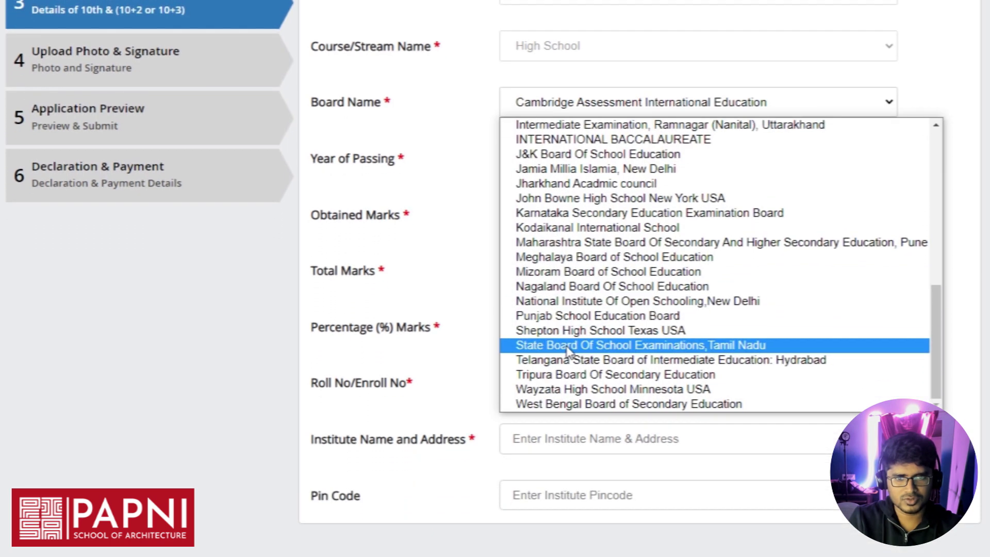
scroll(568, 351, "up", 5)
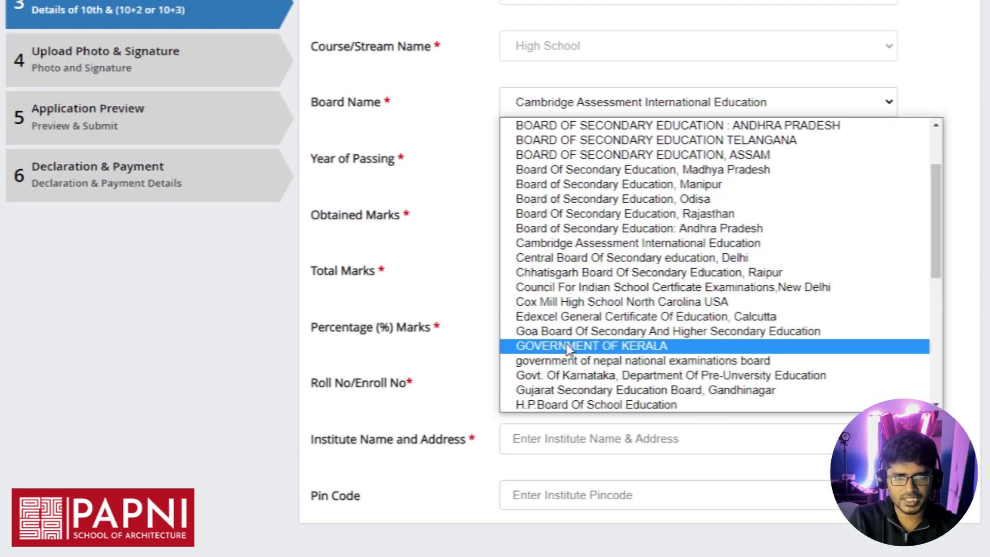
scroll(568, 351, "up", 3)
scroll(624, 274, "down", 10)
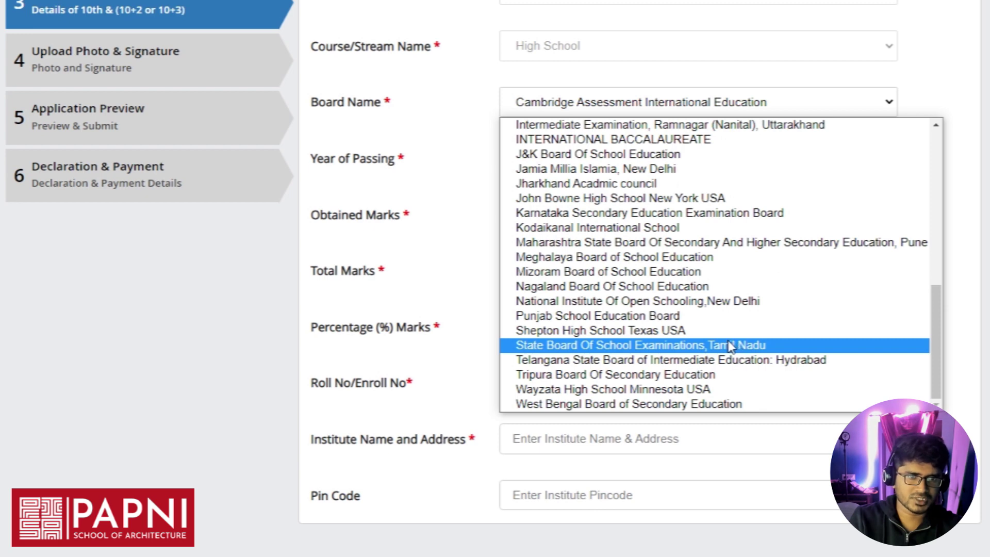
scroll(719, 345, "up", 10)
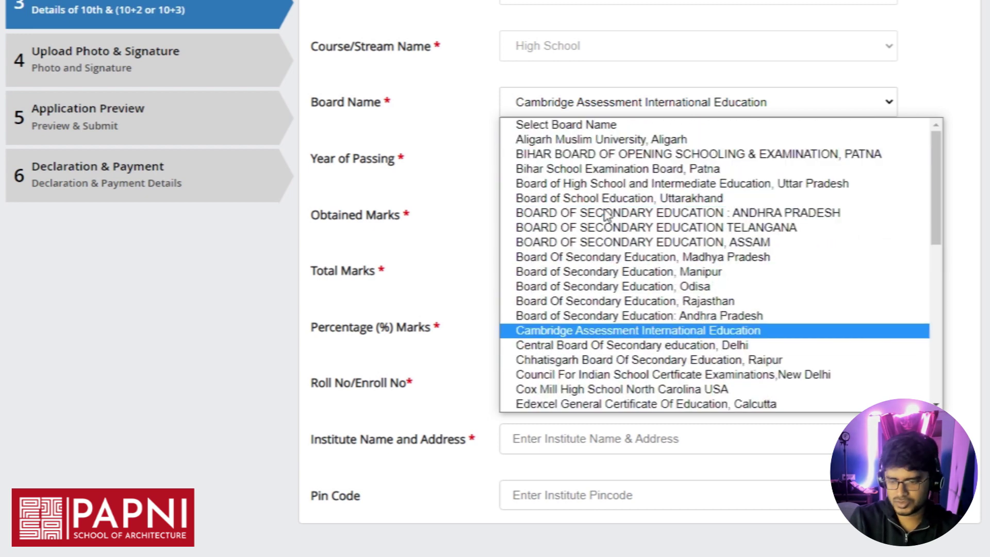
left_click(576, 351)
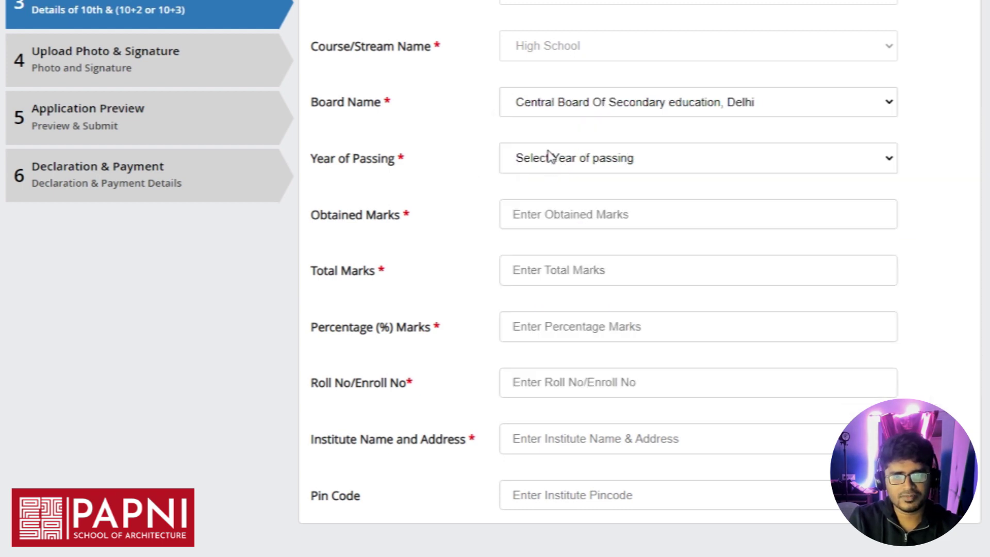
Step: Set year of passing to 2020 with 450 marks obtained out of 500
left_click(676, 168)
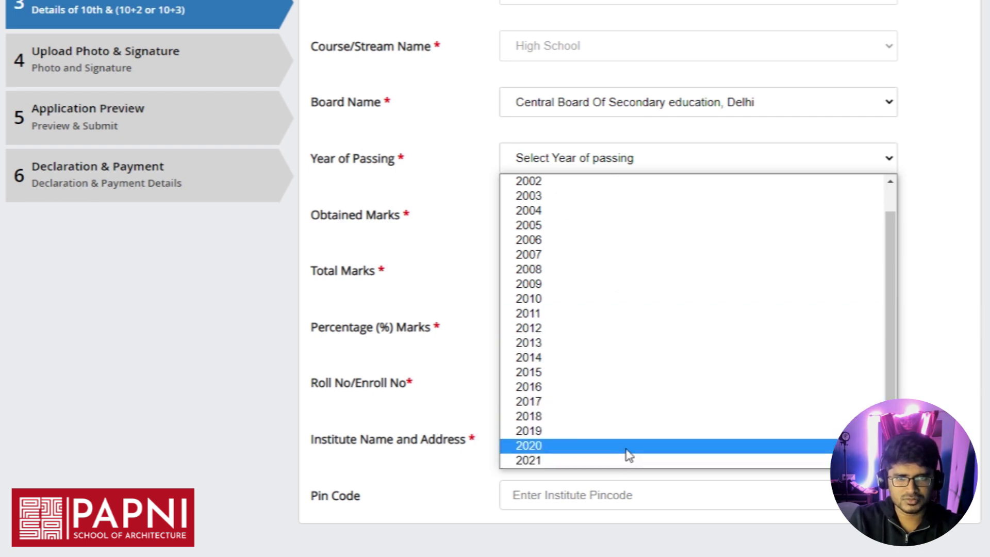
left_click(626, 450)
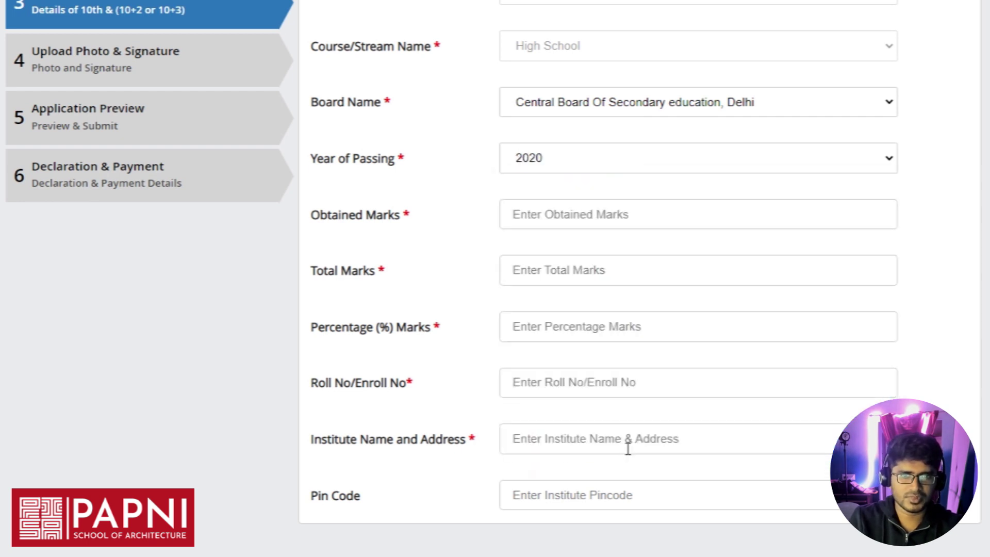
left_click(615, 221)
type("450")
left_click(600, 264)
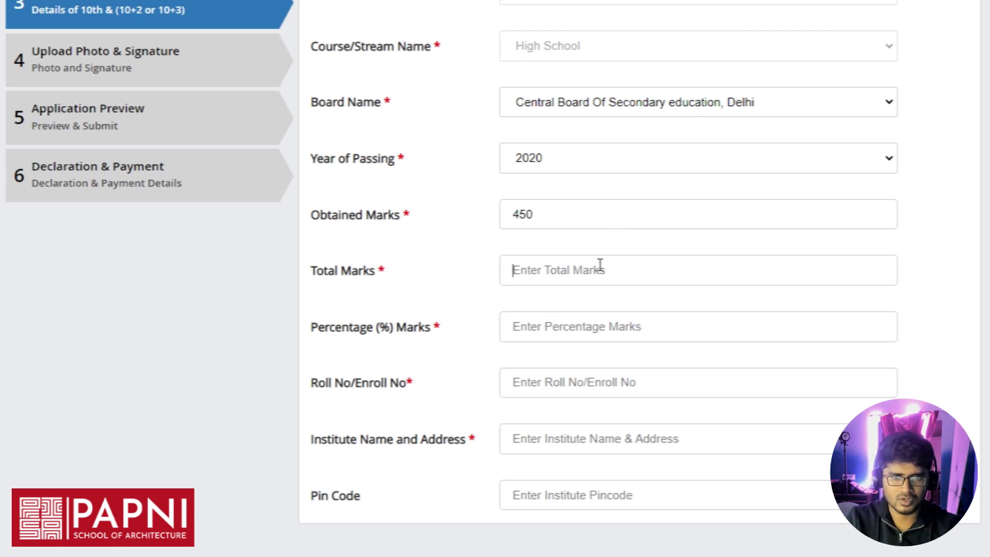
type("50")
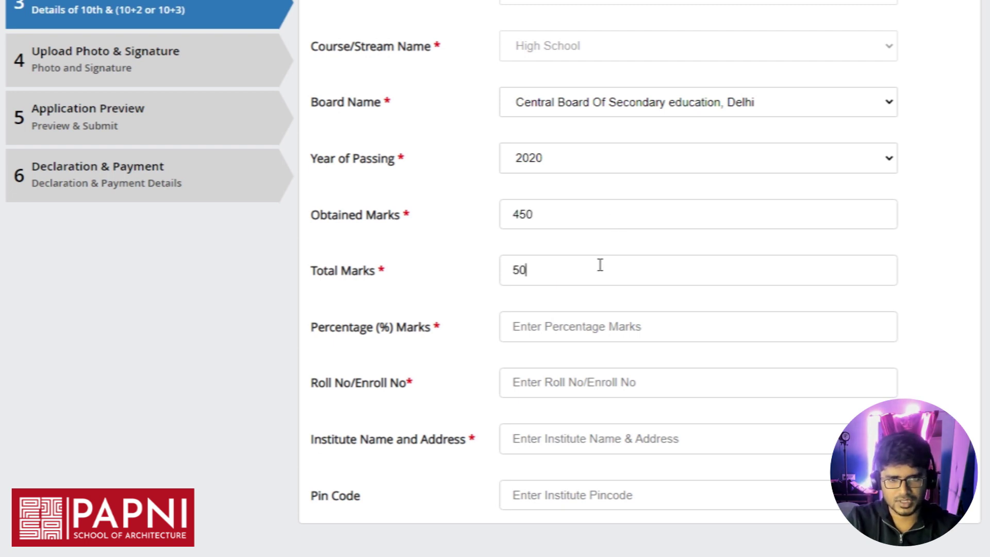
type("0")
left_click(587, 332)
scroll(587, 331, "down", 3)
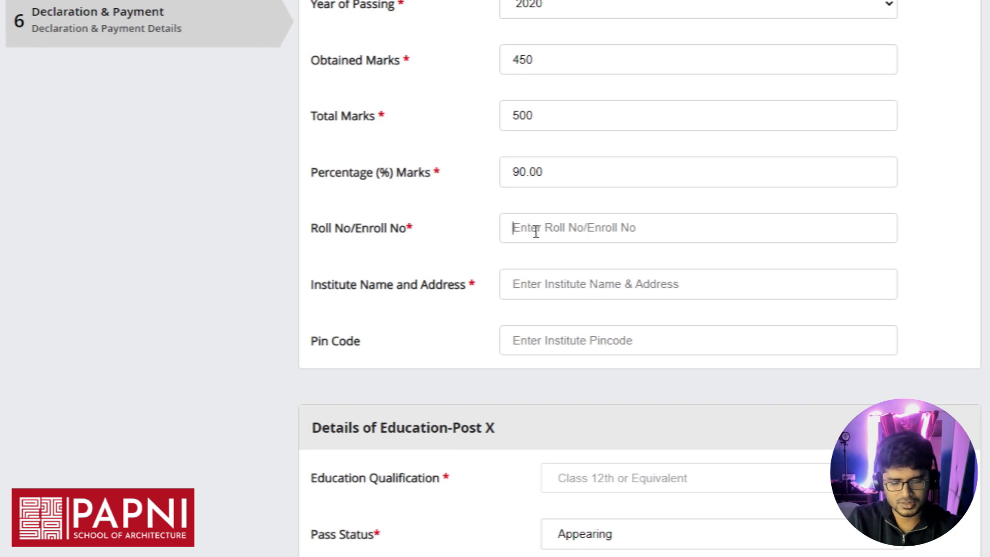
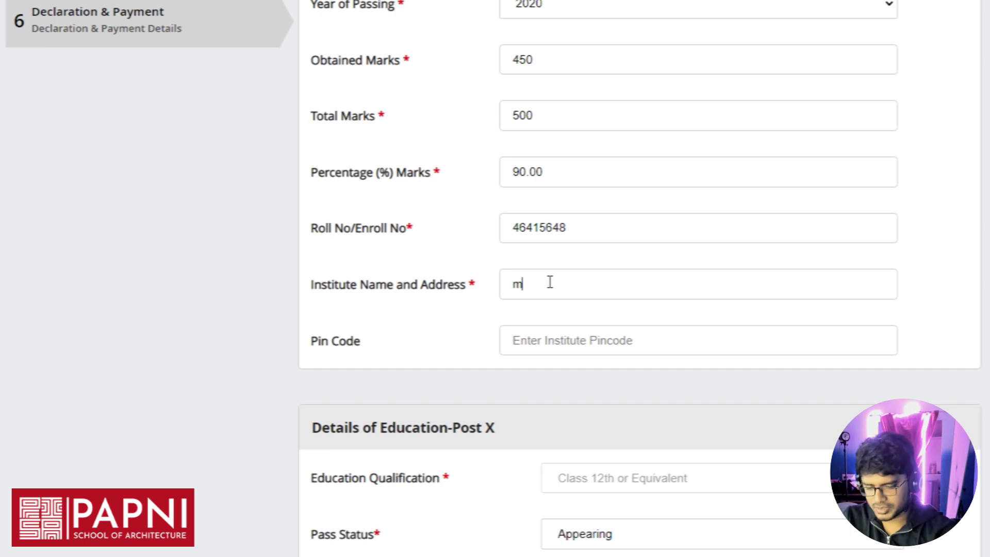
left_click(527, 334)
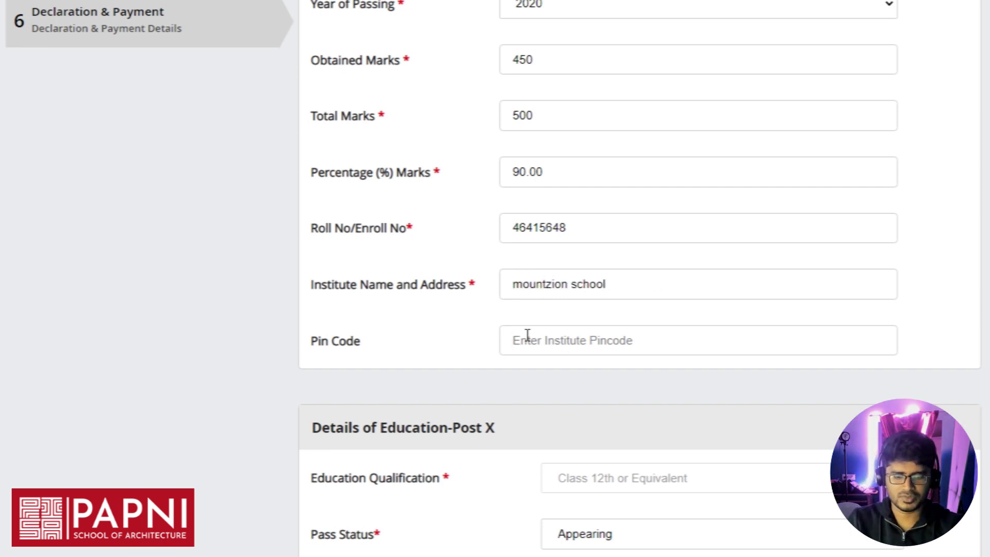
scroll(524, 339, "down", 9)
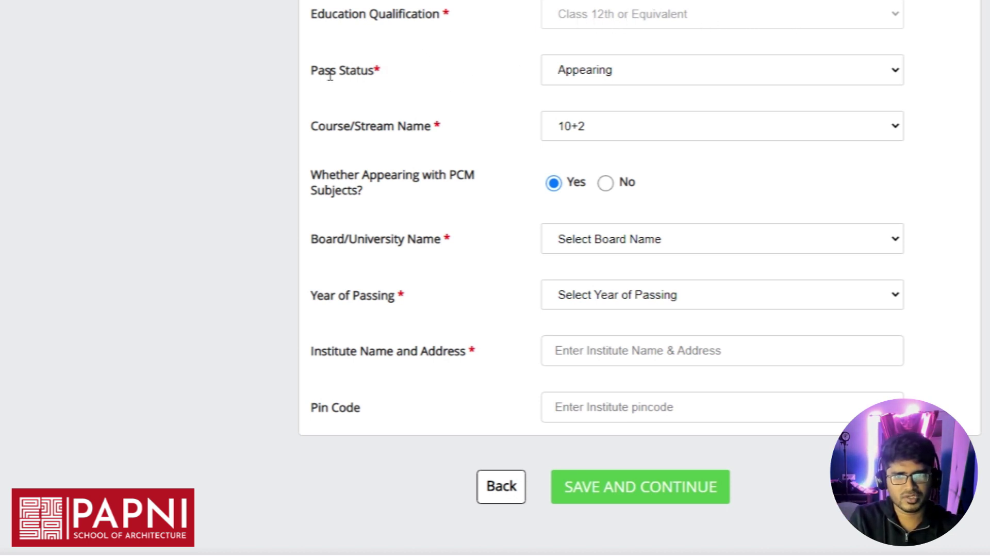
Step: Keep the pass status as Appearing and the course as 10+2
left_click(735, 78)
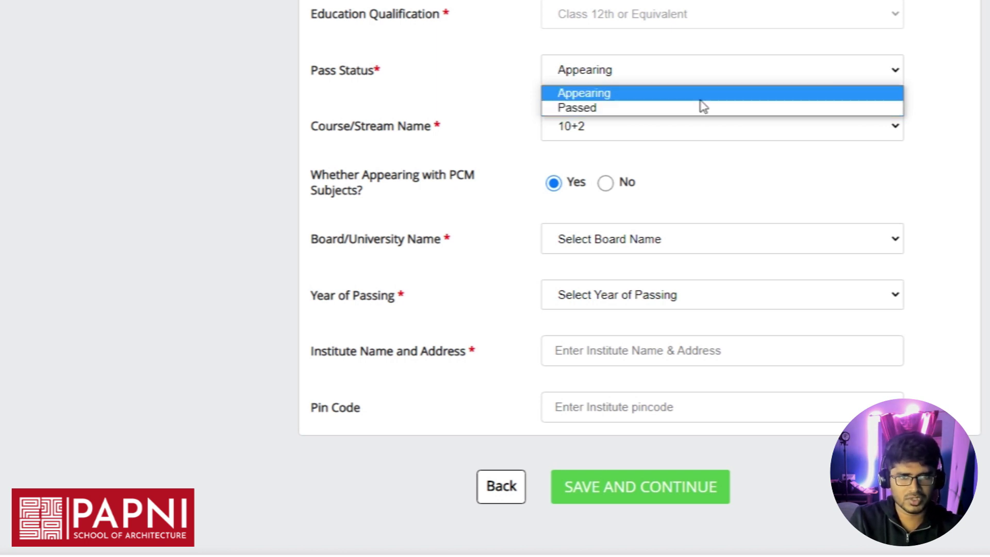
left_click(702, 101)
scroll(590, 80, "down", 2)
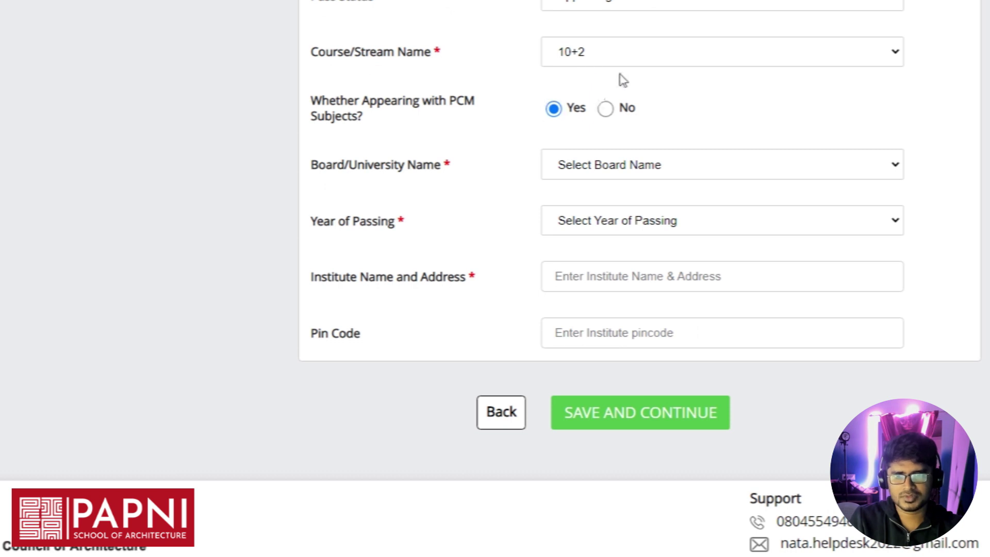
left_click(632, 58)
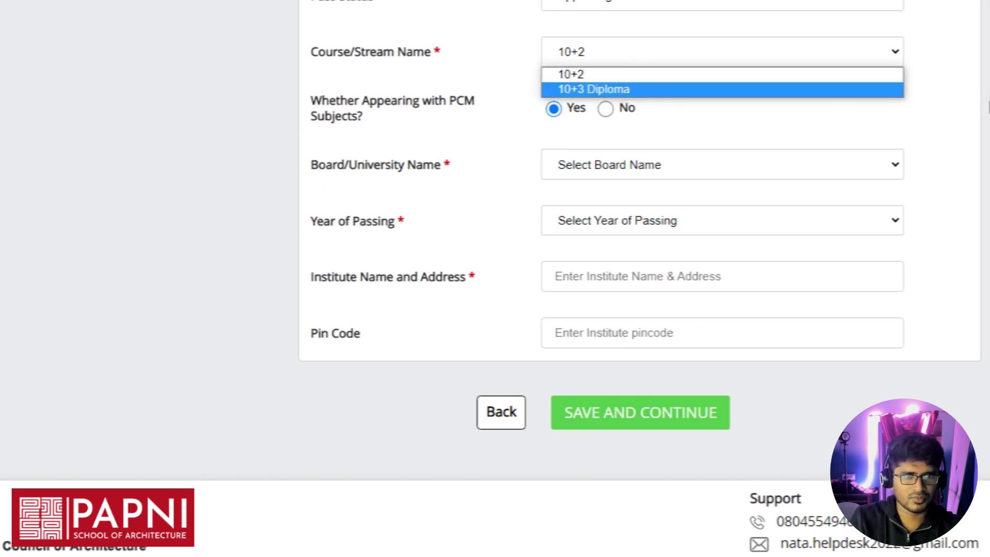
left_click(900, 77)
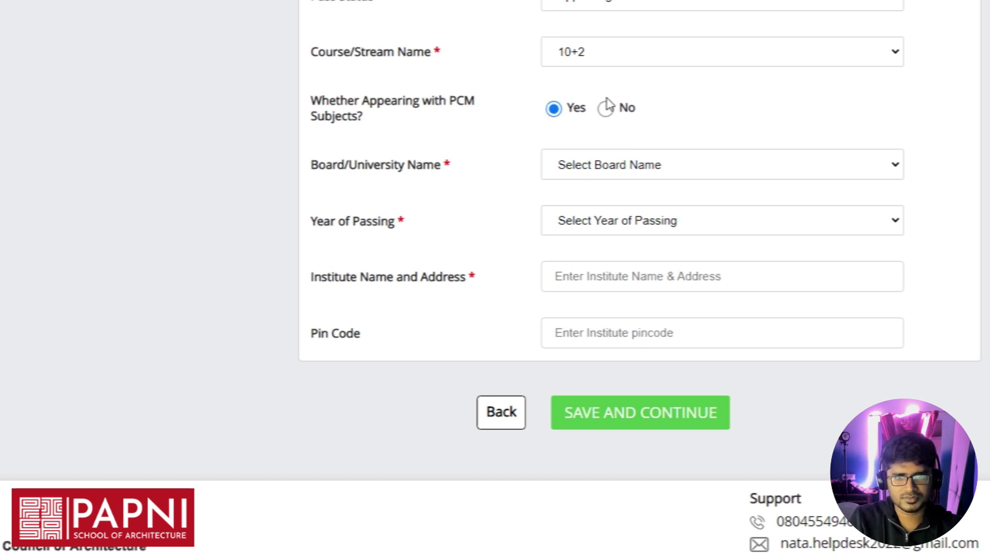
left_click(598, 63)
left_click(598, 88)
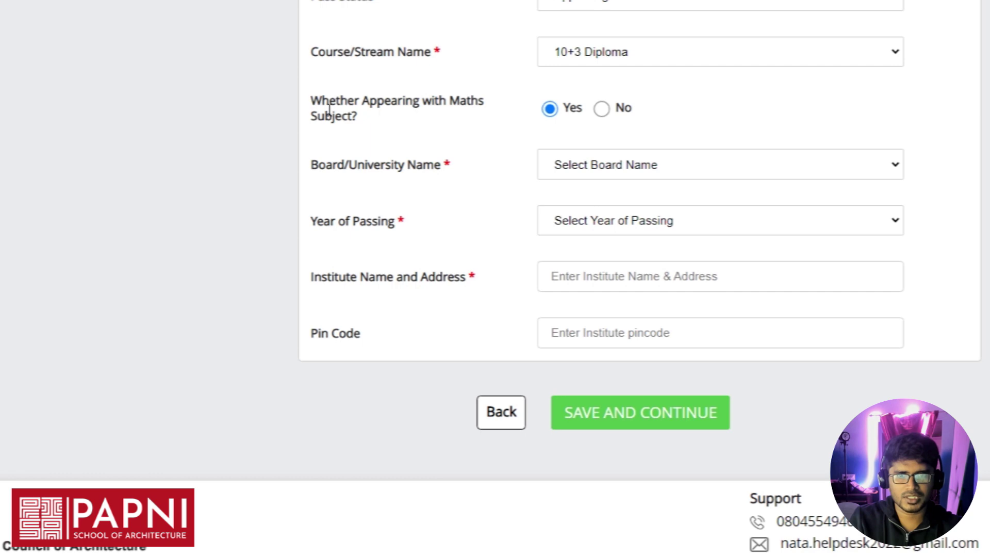
left_click(648, 63)
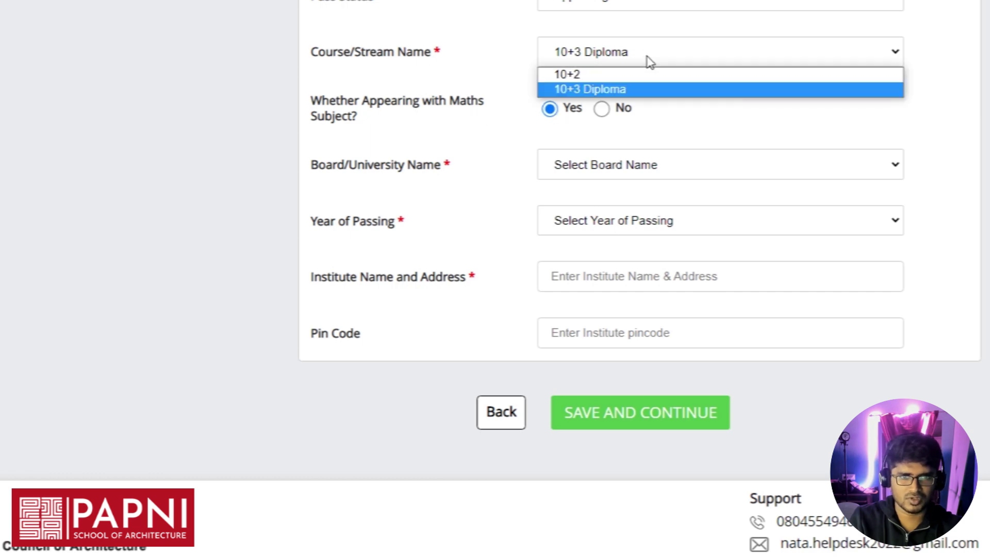
left_click(644, 75)
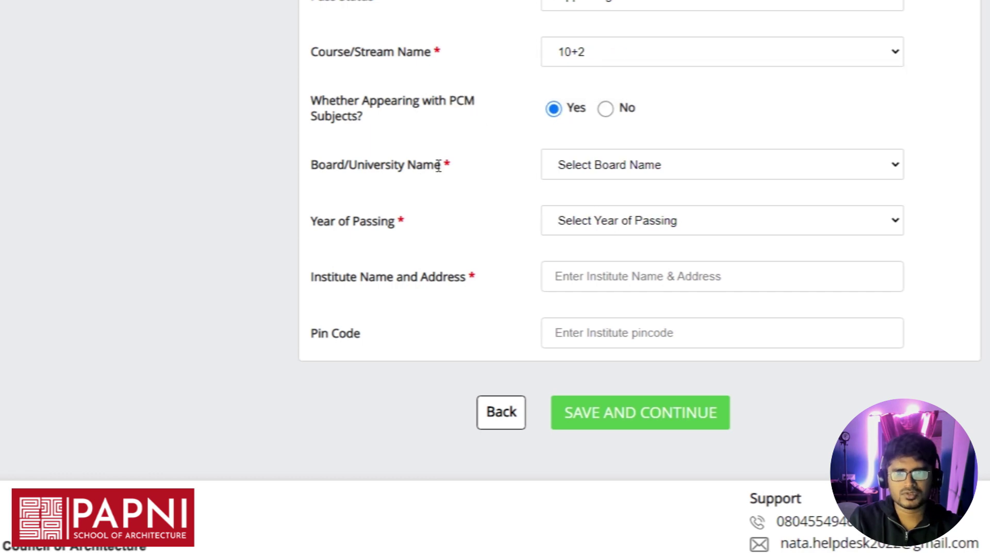
Step: Set the Post X board to Central Board of Secondary Education, Delhi
left_click(633, 174)
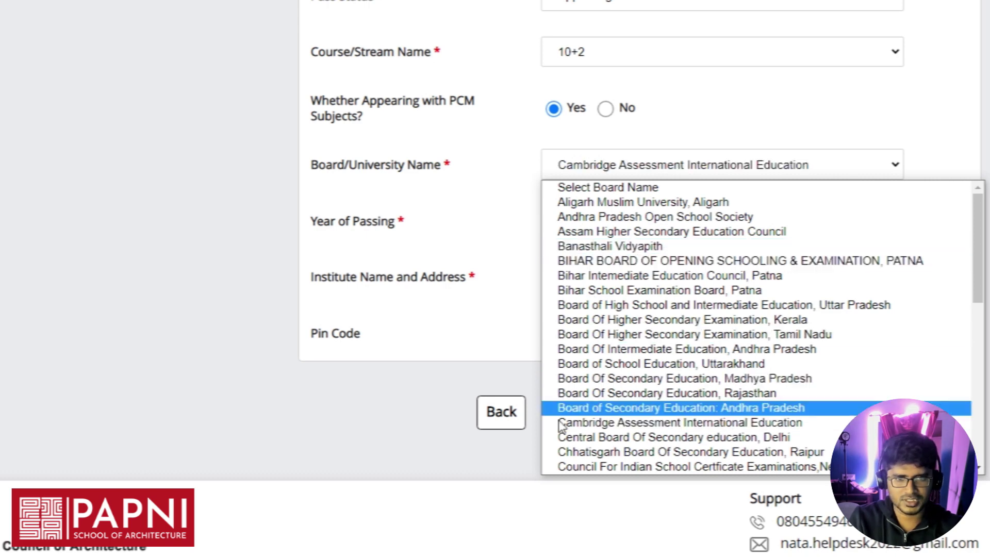
left_click(580, 438)
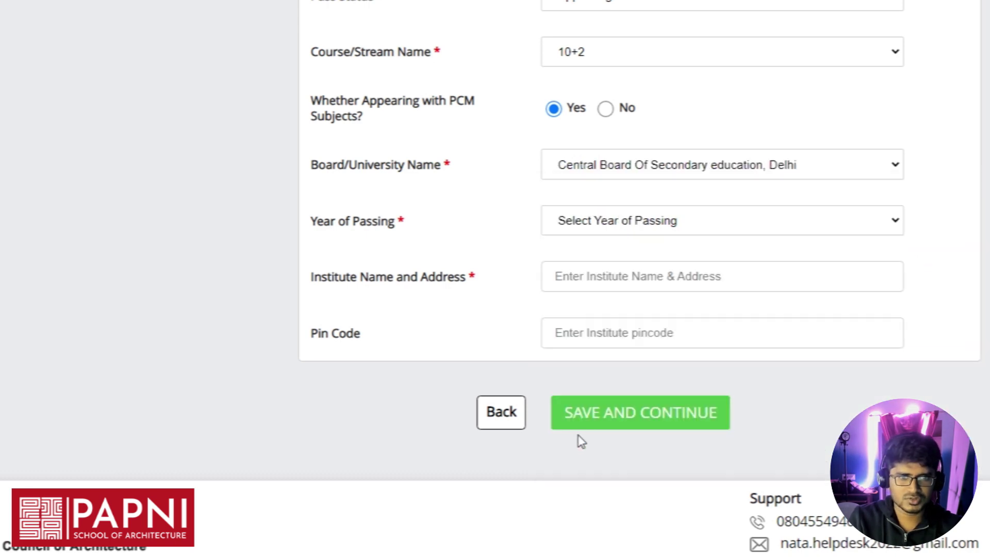
left_click(634, 170)
scroll(641, 332, "down", 7)
scroll(671, 310, "down", 1)
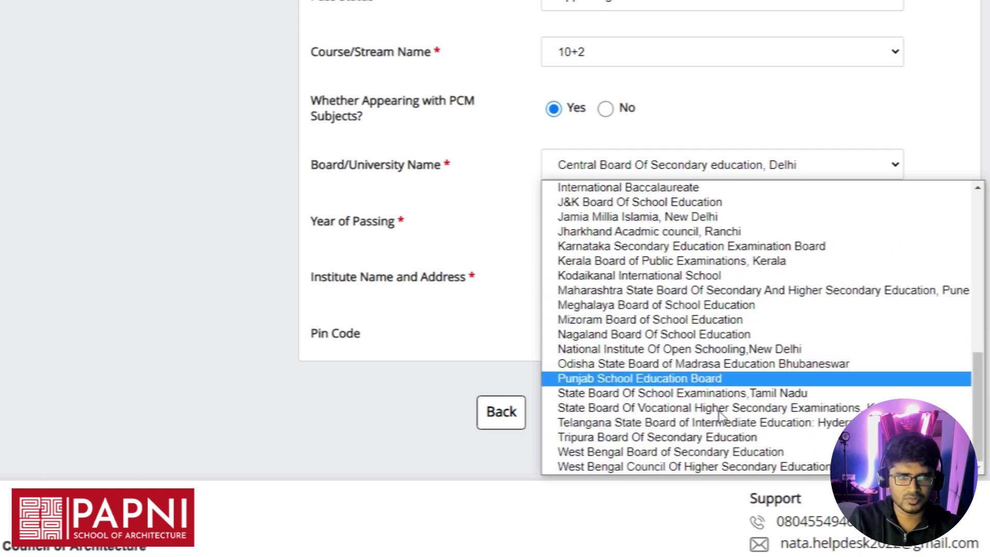
scroll(742, 393, "up", 5)
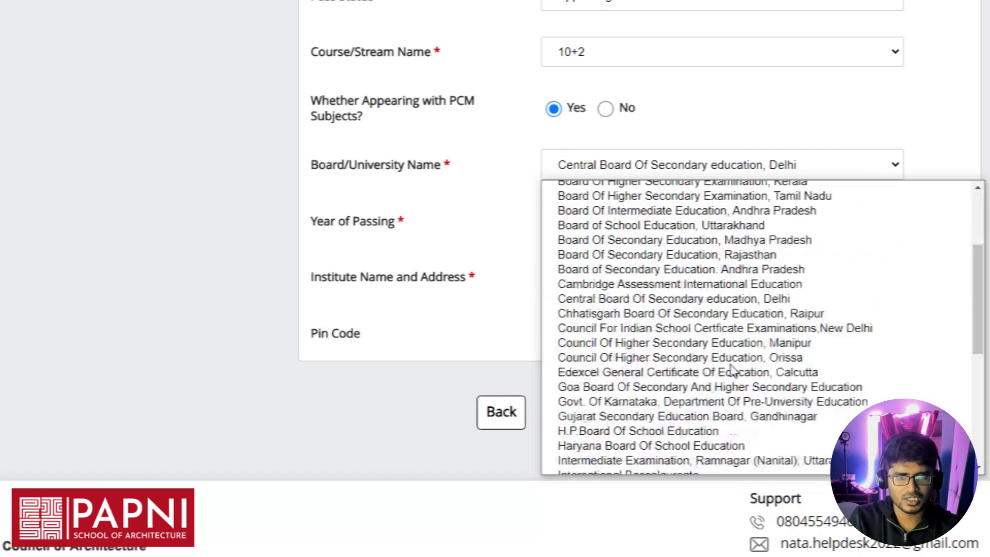
scroll(743, 392, "down", 5)
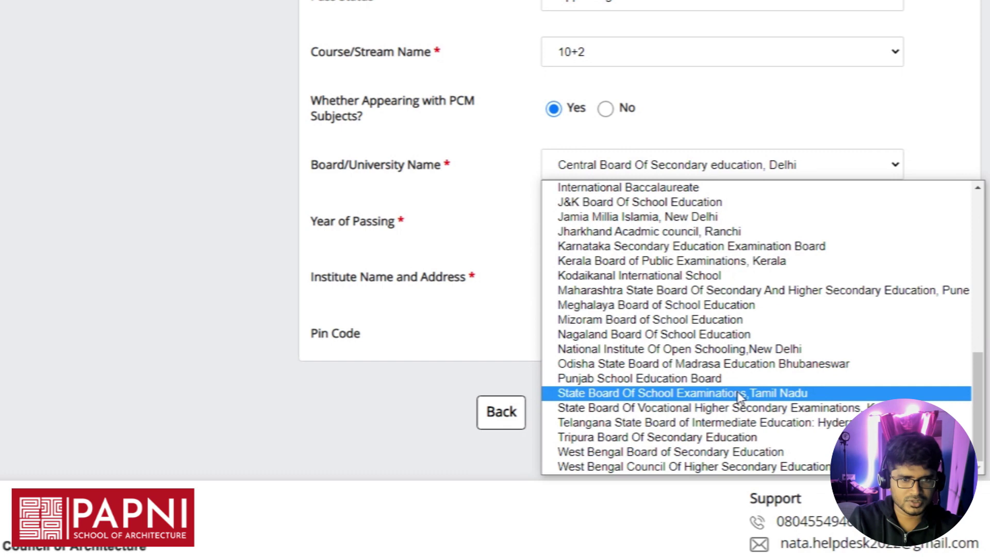
scroll(738, 392, "up", 8)
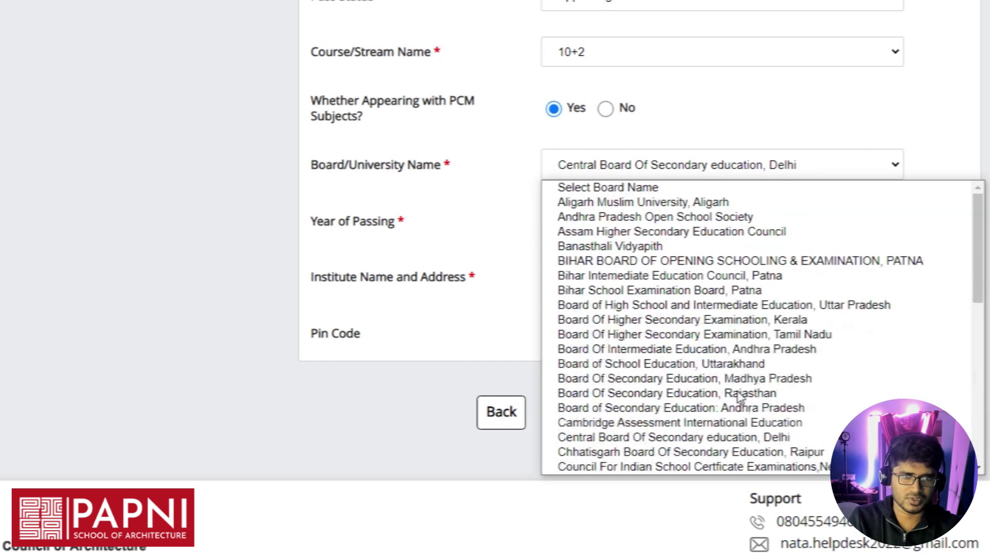
key("c")
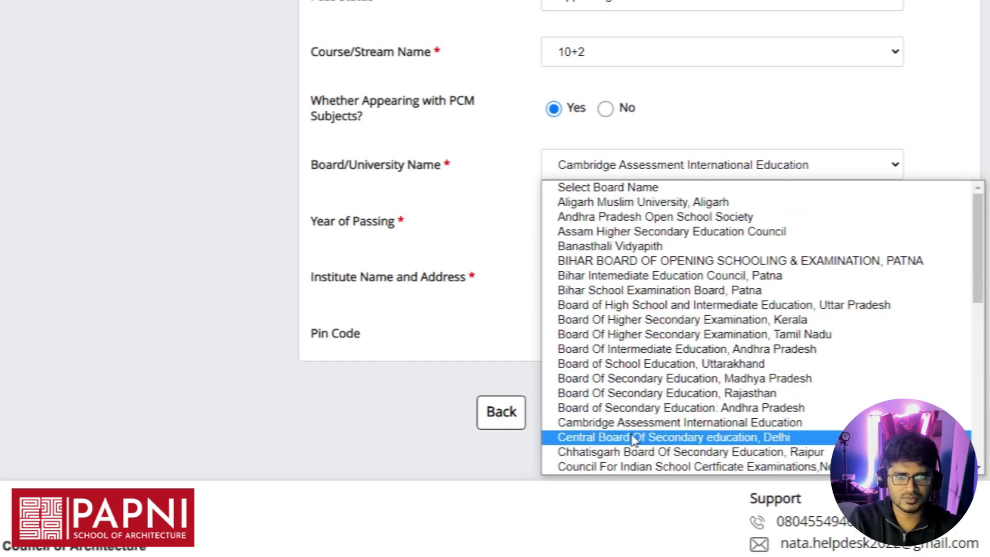
left_click(634, 438)
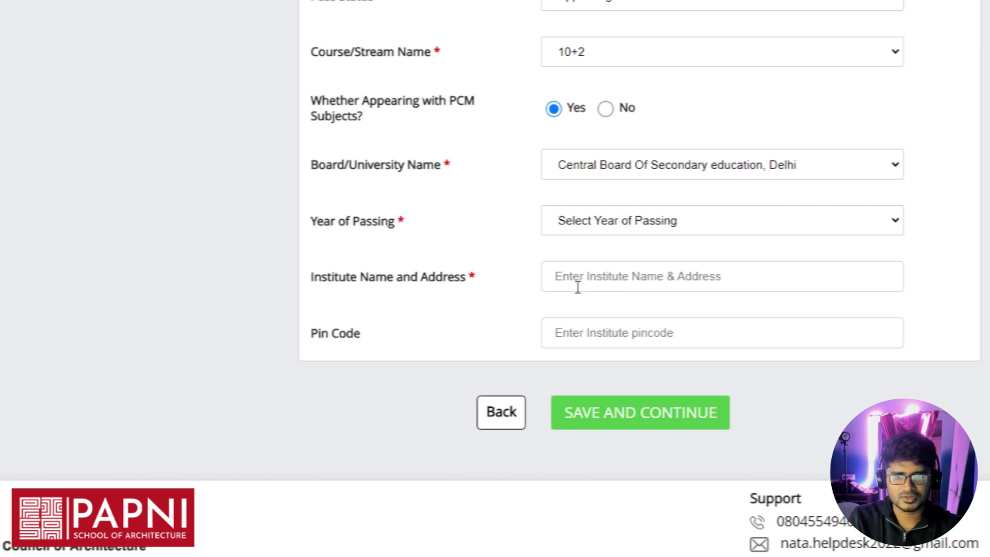
Step: Enter institute 'mount zion', pin code 62201 and year of passing 2022
type("mount zion")
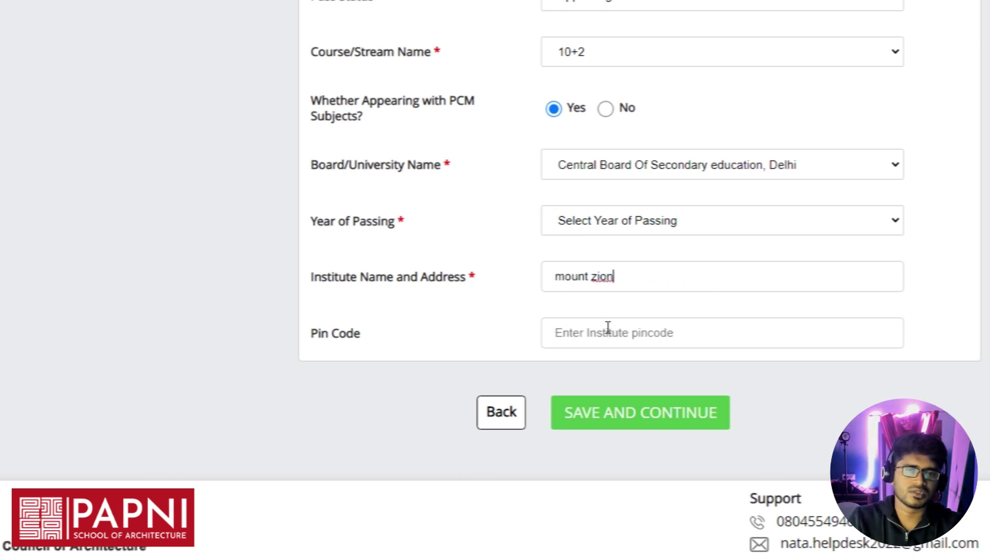
left_click(610, 340)
type("62201")
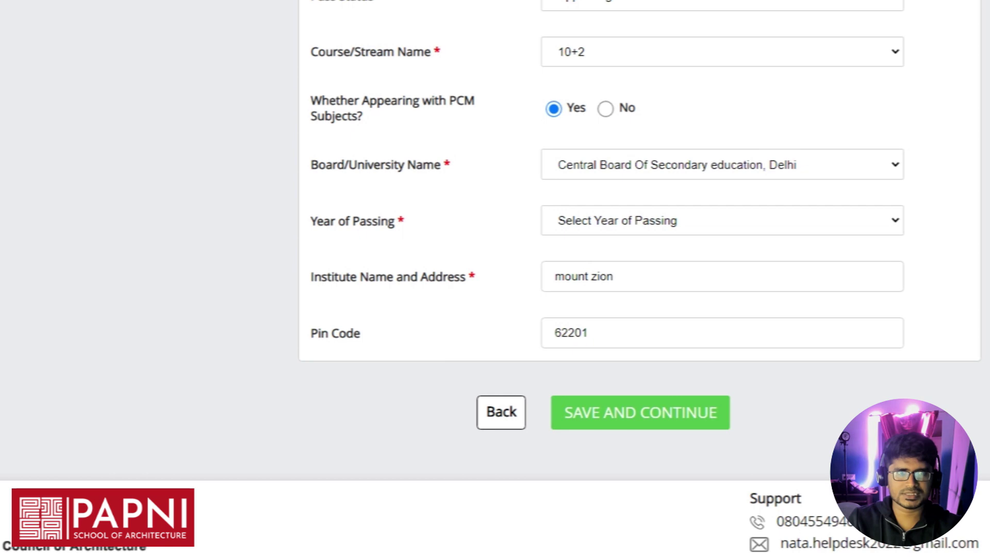
left_click(663, 211)
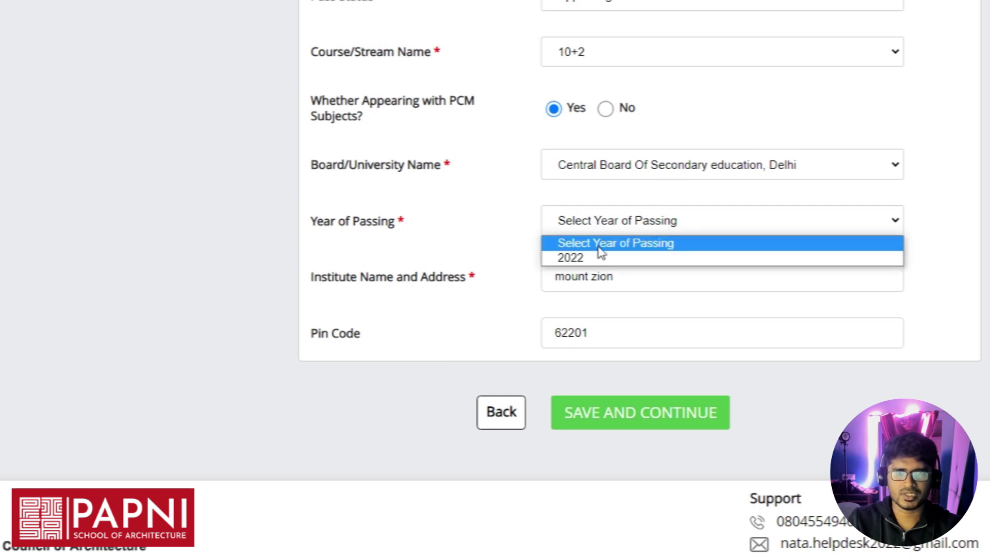
left_click(598, 258)
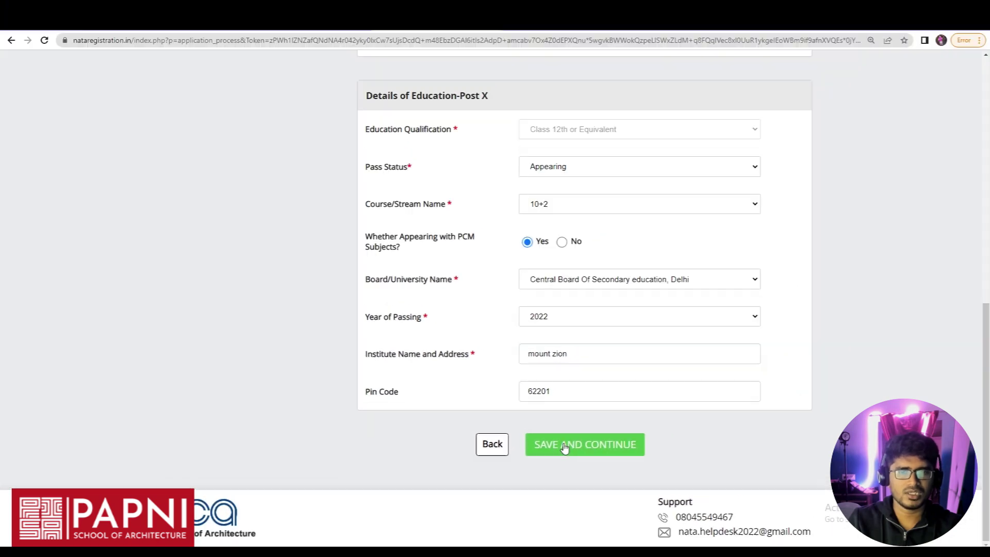
Step: Save the education details and revisit earlier sidebar steps before returning to Upload Photo & Signature
left_click(565, 447)
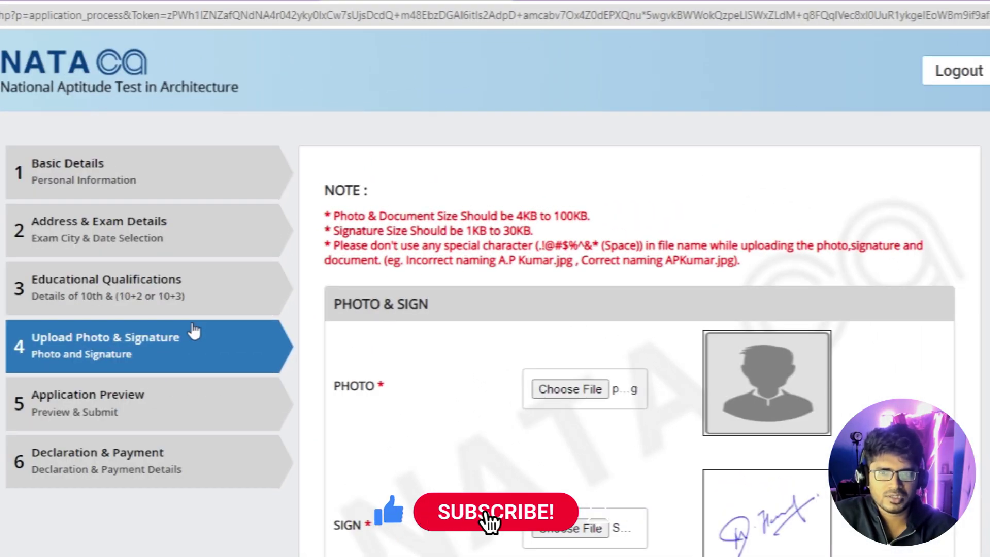
left_click(181, 300)
left_click(188, 253)
left_click(189, 182)
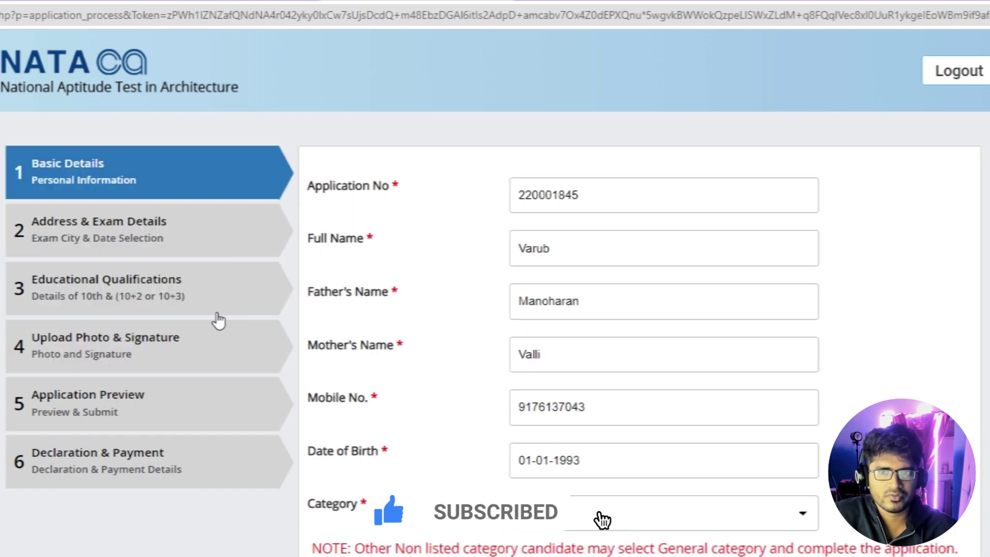
left_click(216, 300)
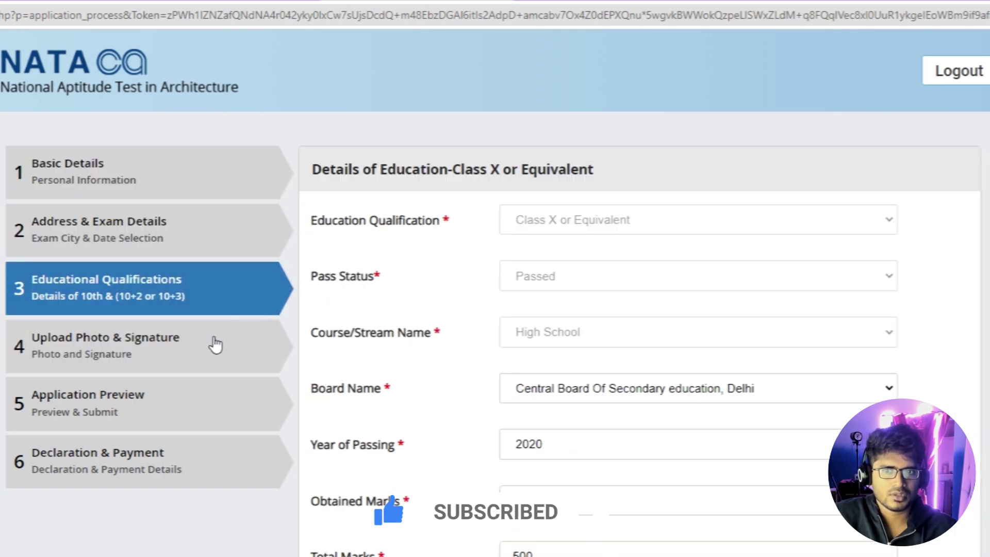
left_click(214, 344)
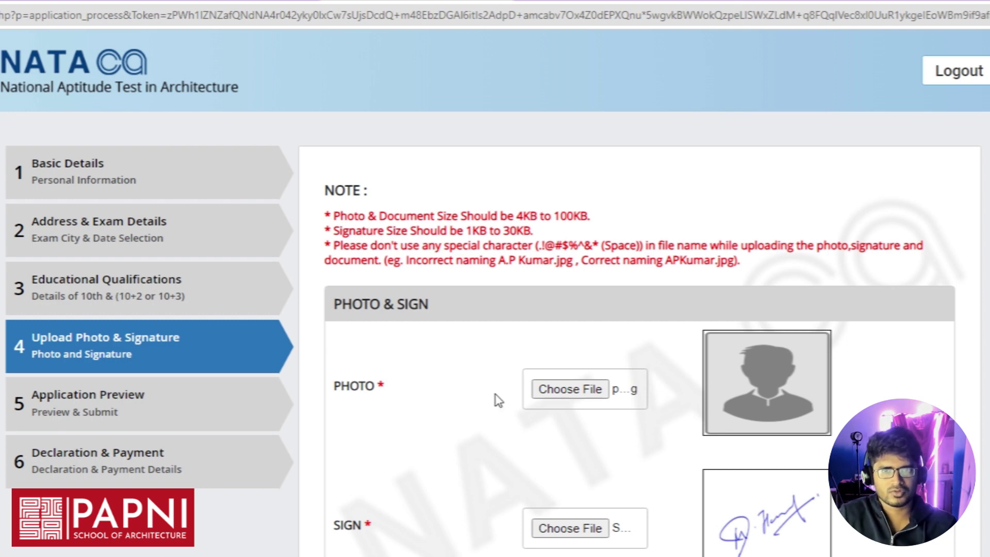
Step: Confirm Aadhaar Card as the ID document type
scroll(496, 413, "down", 4)
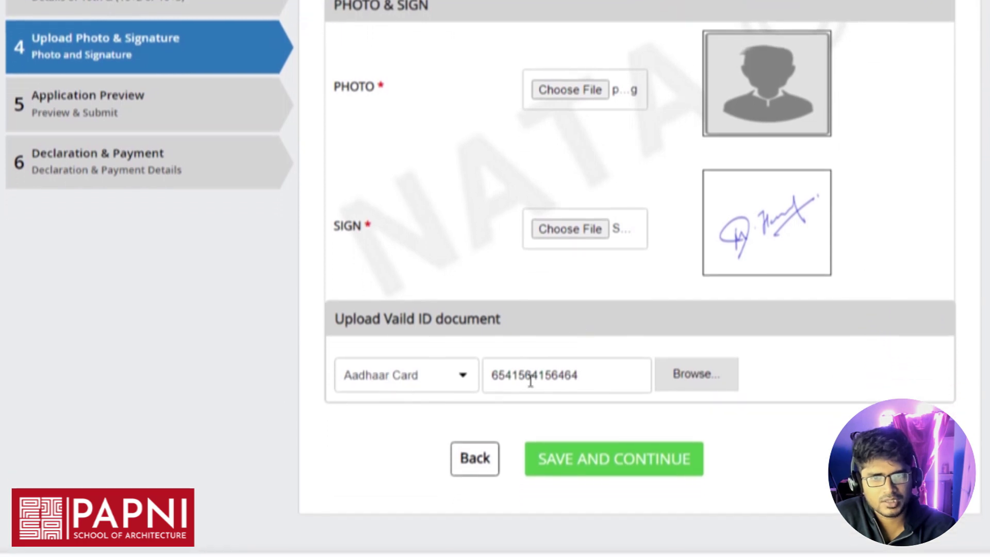
left_click(456, 351)
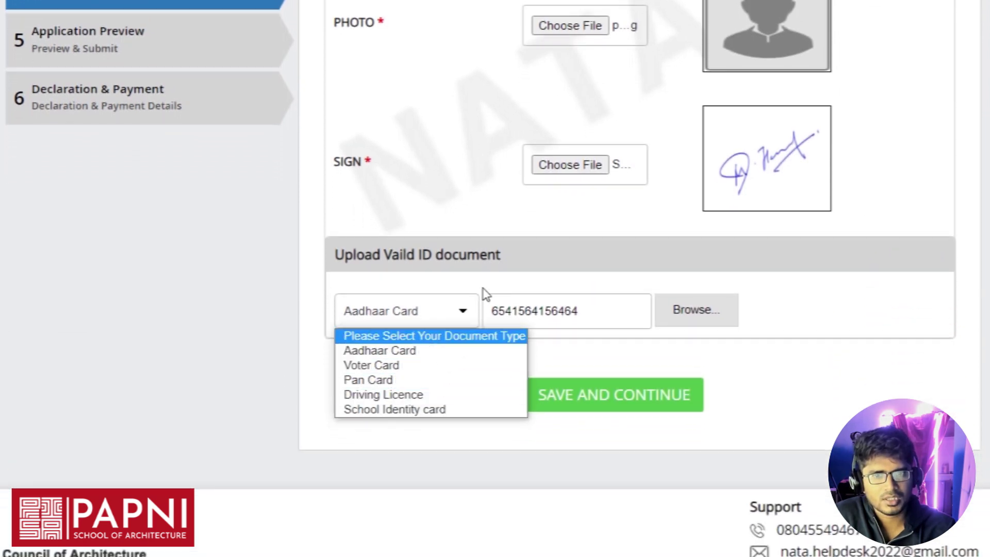
left_click(487, 292)
scroll(393, 124, "up", 3)
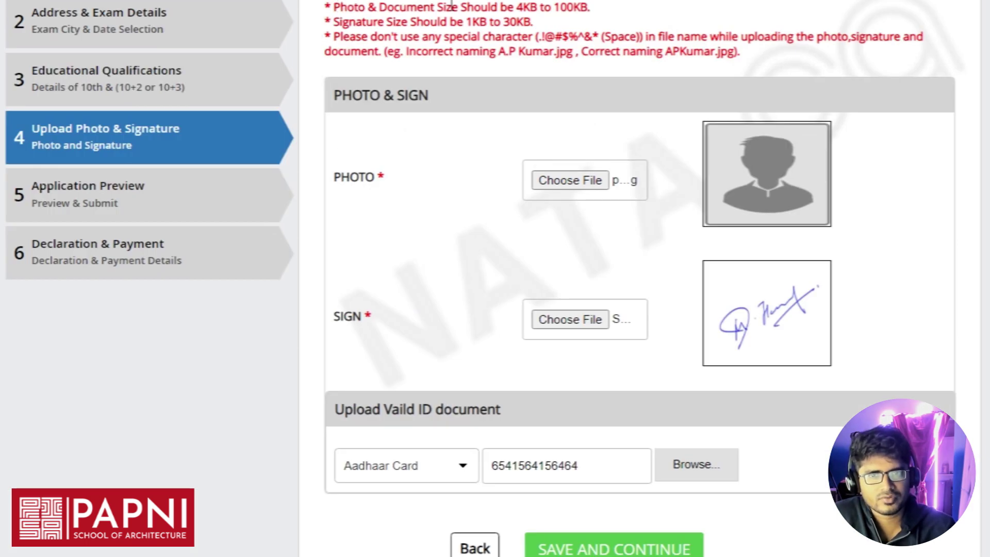
Step: Review the 4KB–100KB photo and 1KB–30KB signature limits and file-name character rules
left_click_drag(519, 6, 592, 6)
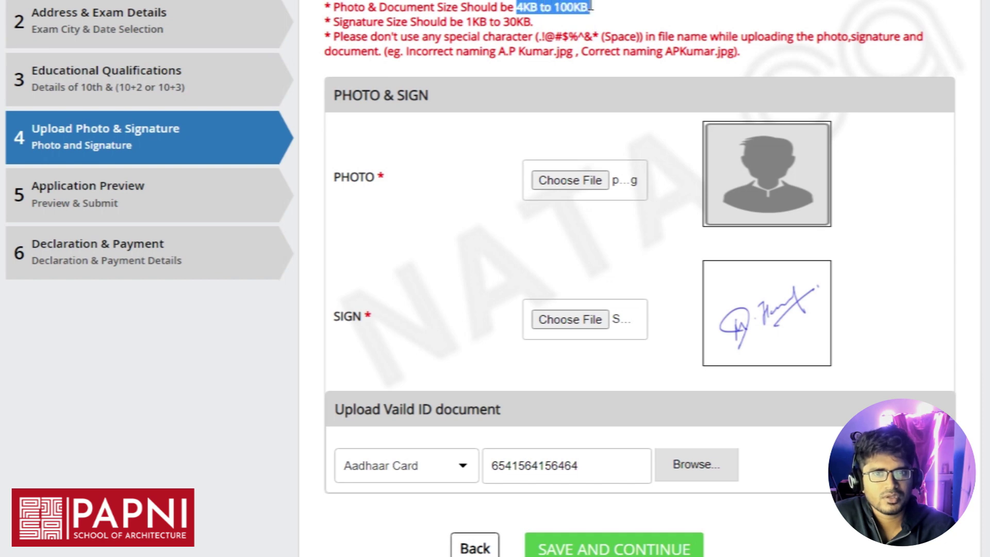
left_click(475, 19)
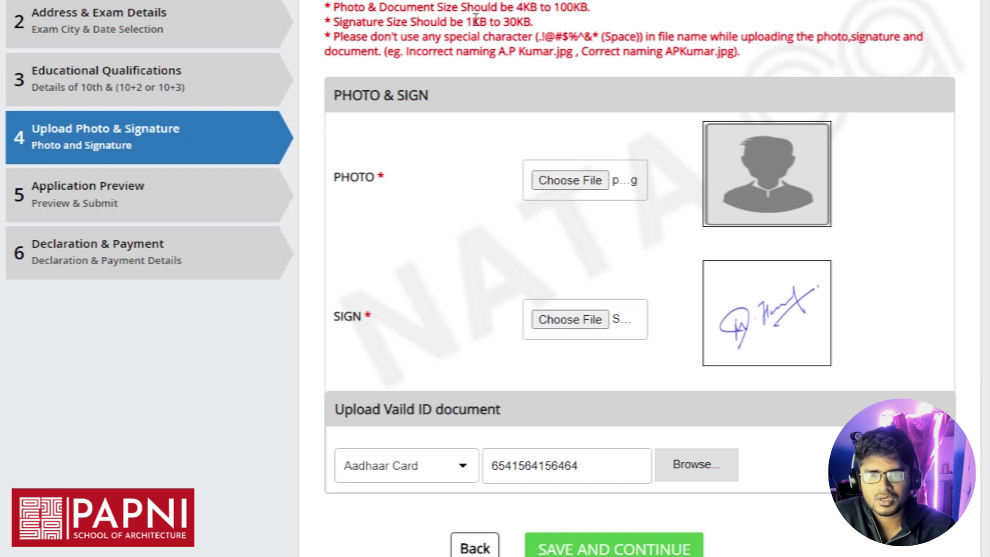
left_click_drag(468, 21, 527, 21)
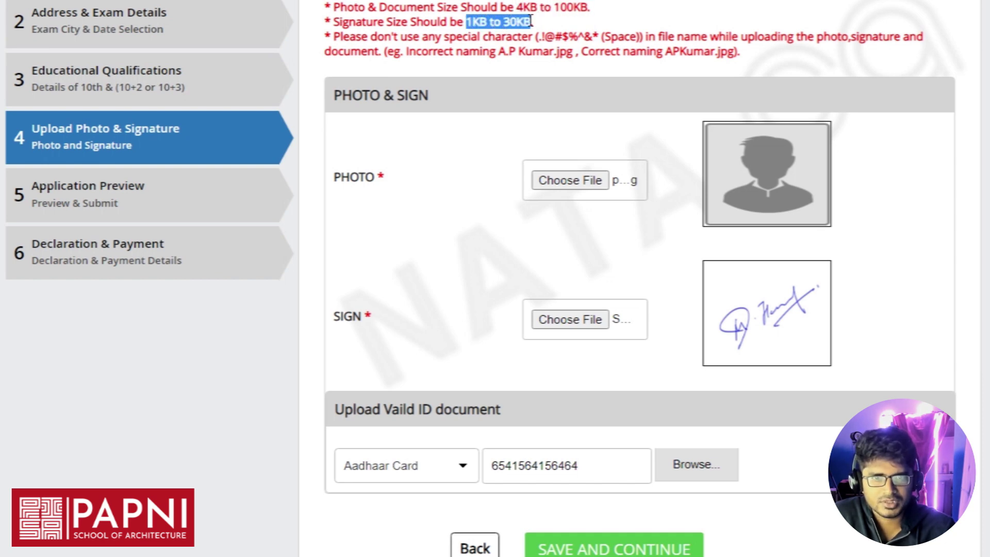
left_click(573, 31)
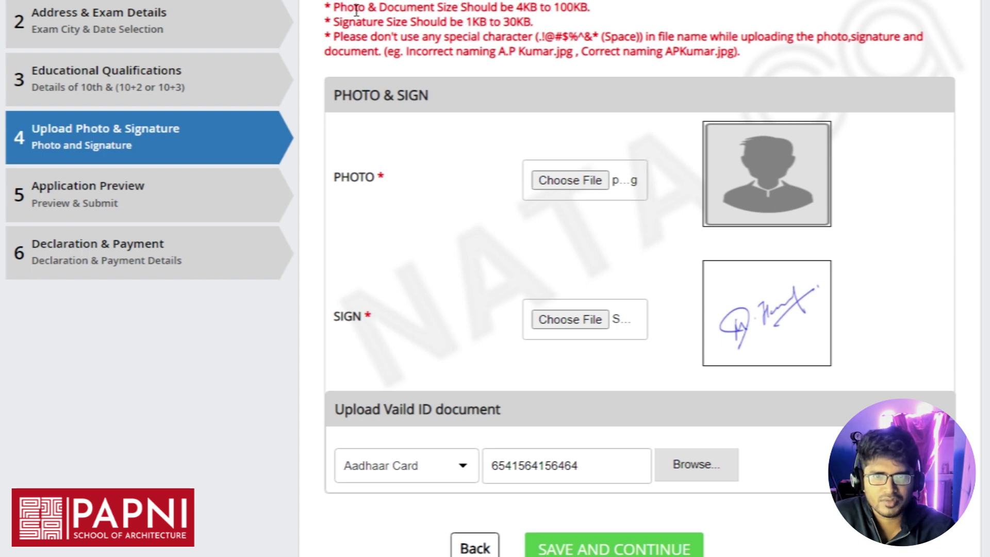
left_click_drag(544, 35, 625, 34)
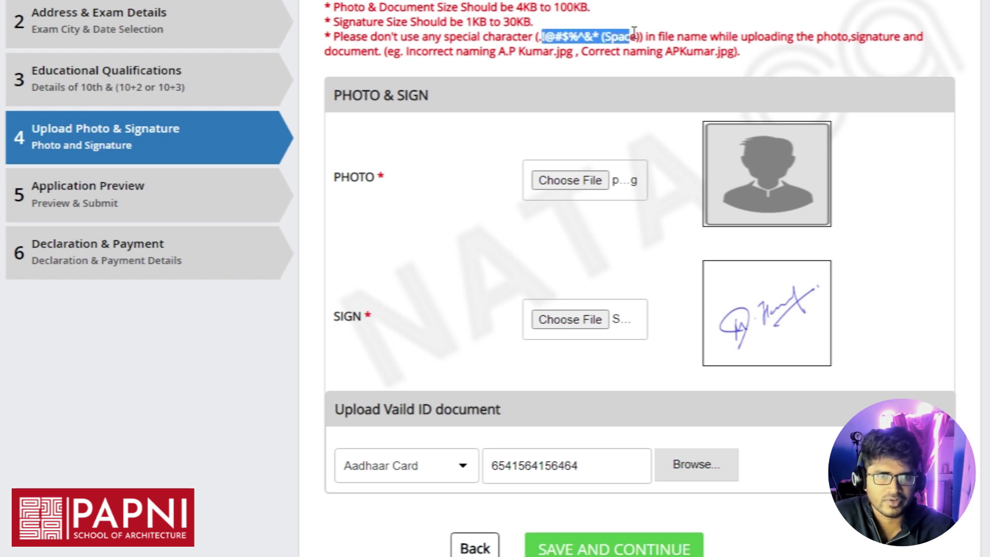
left_click(597, 48)
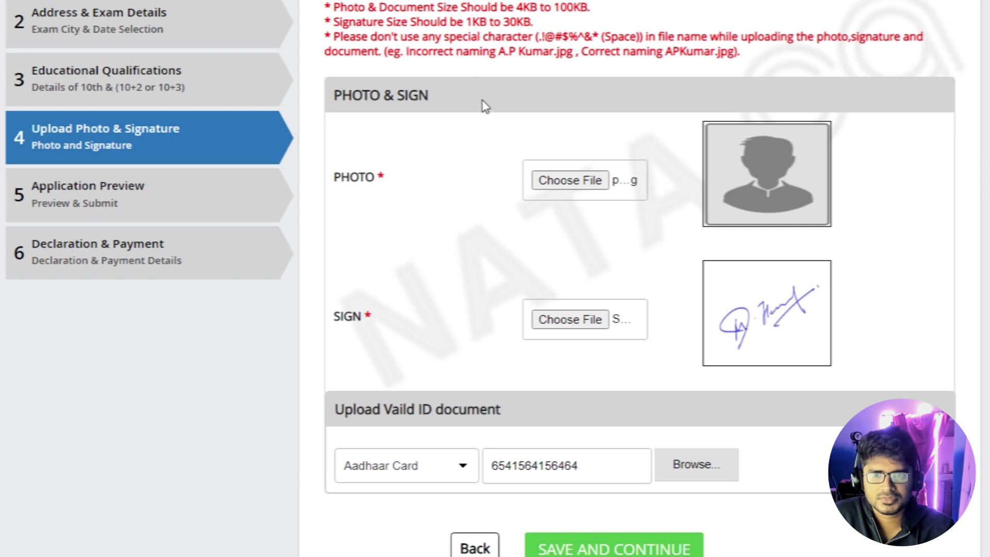
scroll(476, 283, "down", 3)
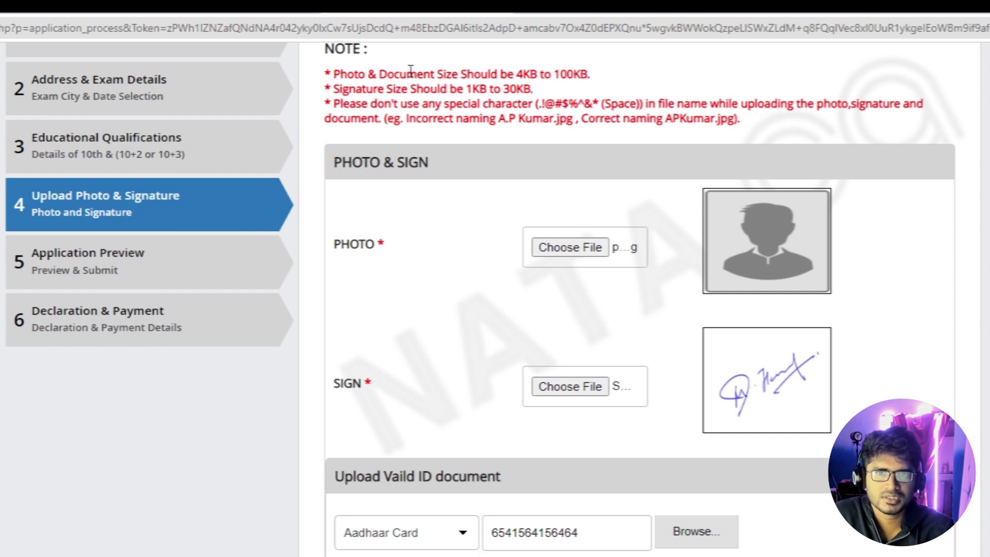
left_click_drag(335, 73, 588, 71)
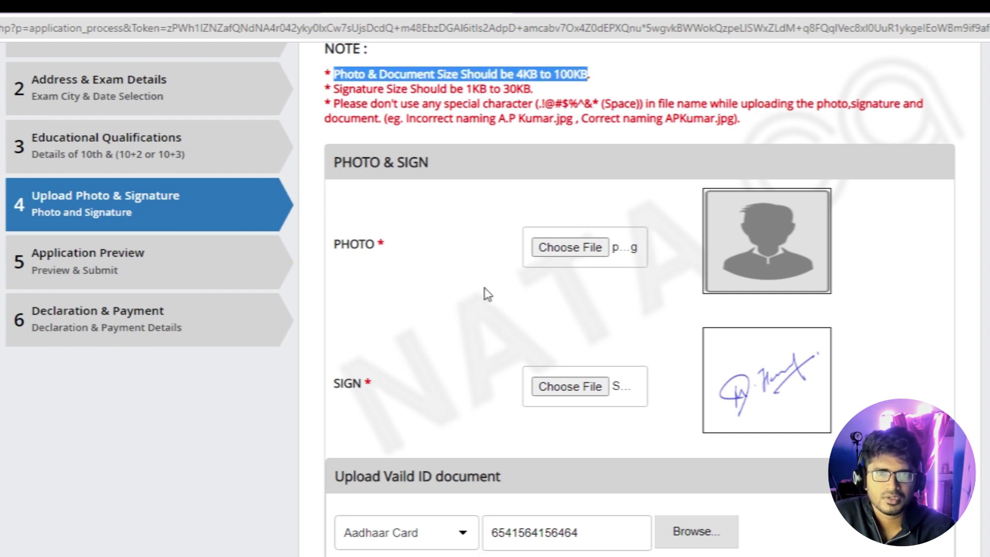
scroll(488, 294, "up", 3)
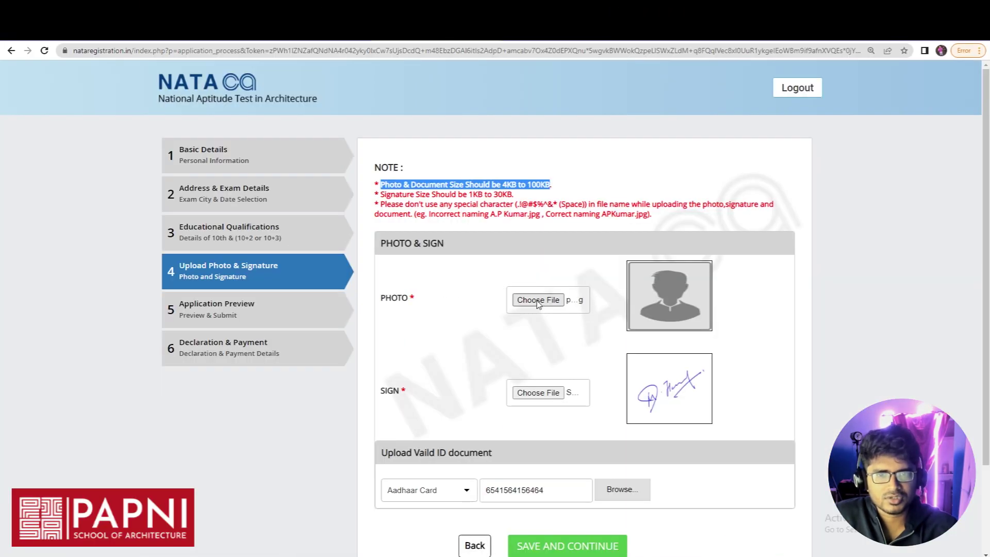
Step: Rename the passport-size photo file to photo.jpg from the photo file picker
left_click(538, 301)
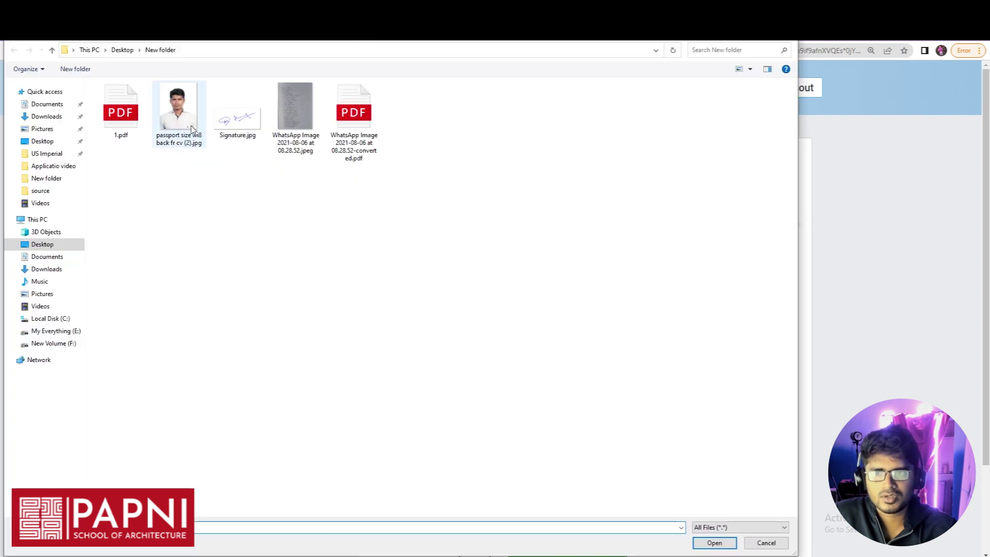
left_click(192, 129)
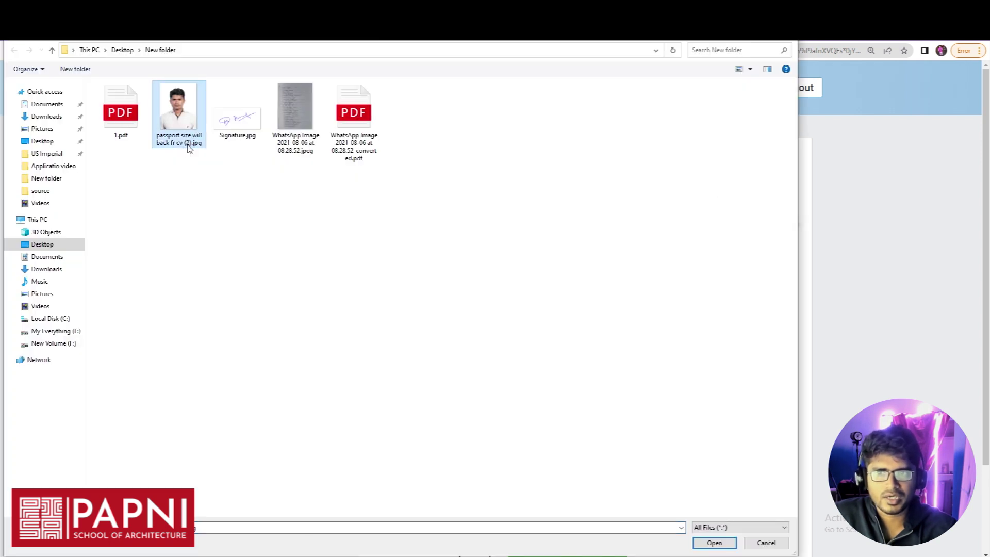
mouse_move(178, 116)
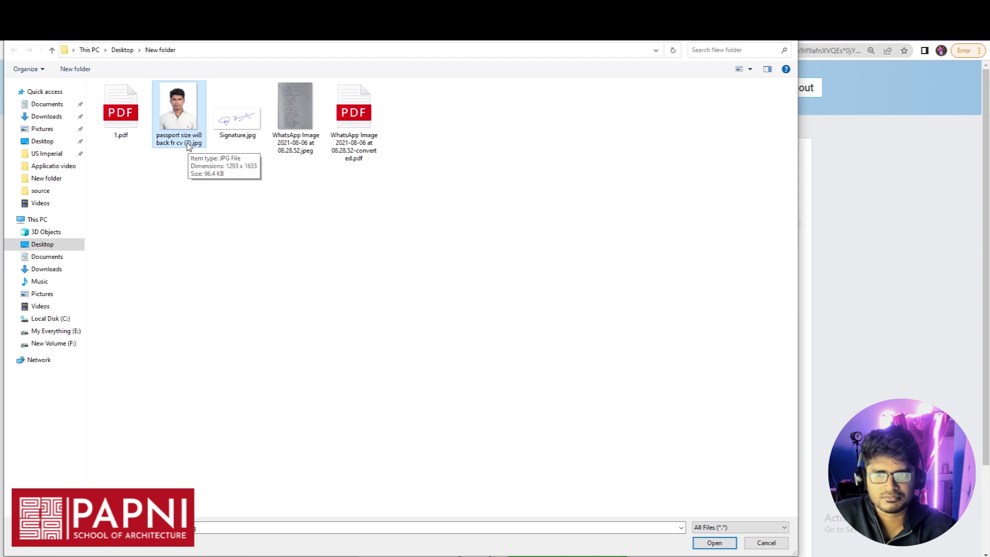
double_click(188, 144)
right_click(189, 147)
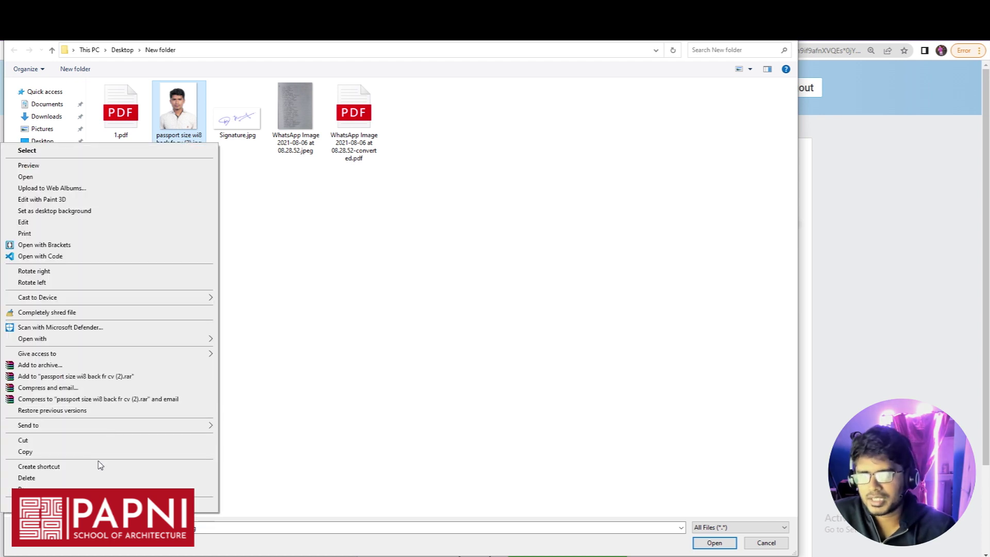
left_click(90, 489)
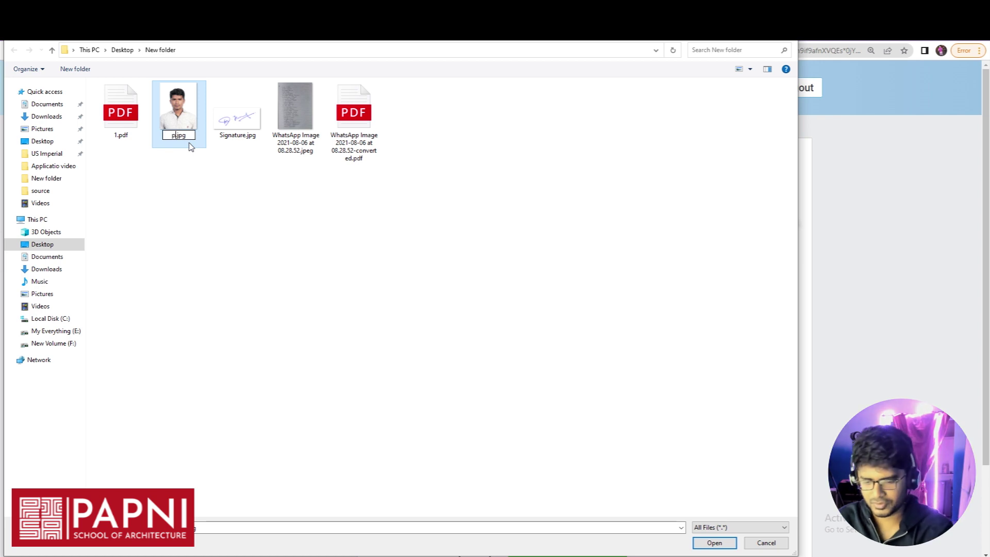
type("photo")
key("Return")
Step: Look at Signature.jpg and 1.pdf, then close the picker without choosing a file
left_click(250, 118)
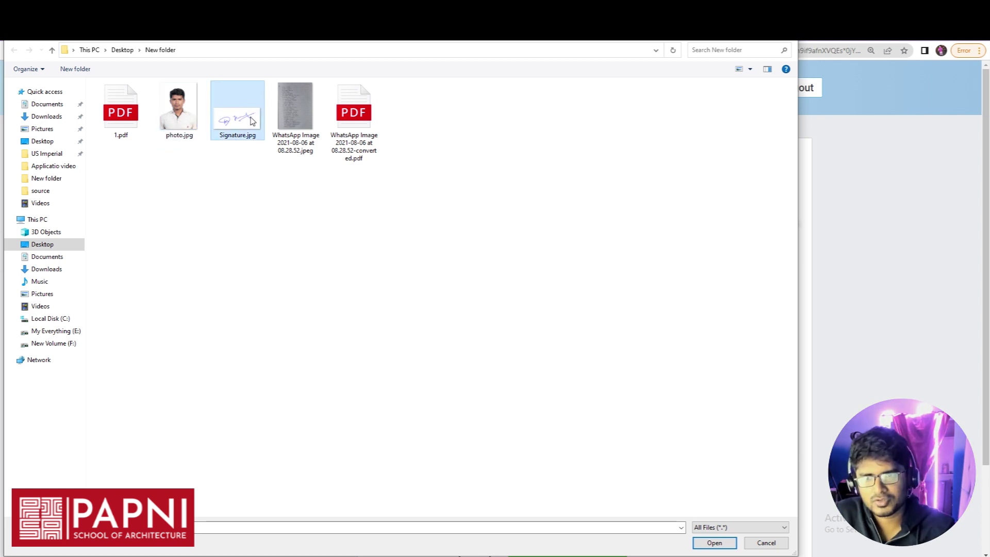
left_click(137, 113)
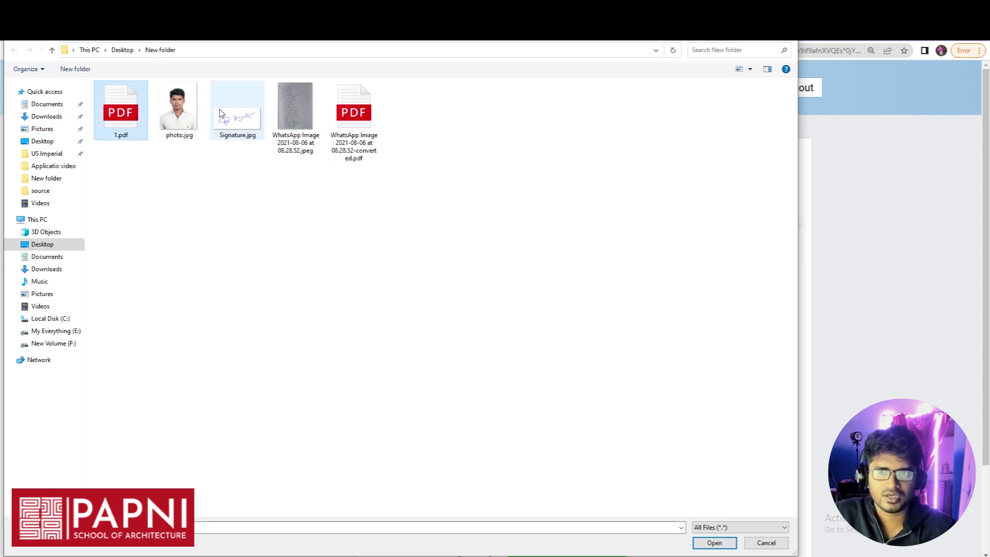
key("Escape")
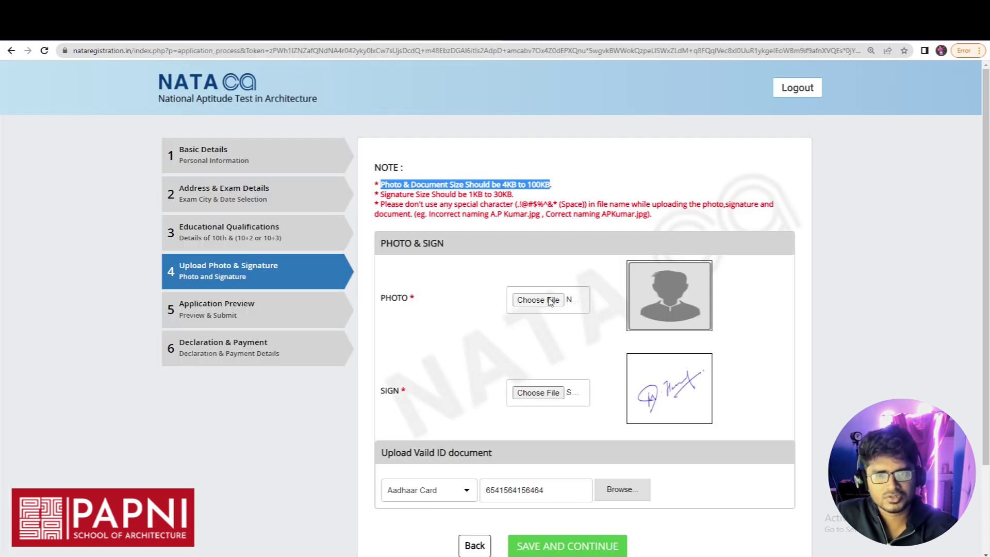
Step: Attach photo.jpg as the applicant photo and Signature.jpg as the signature
left_click(551, 301)
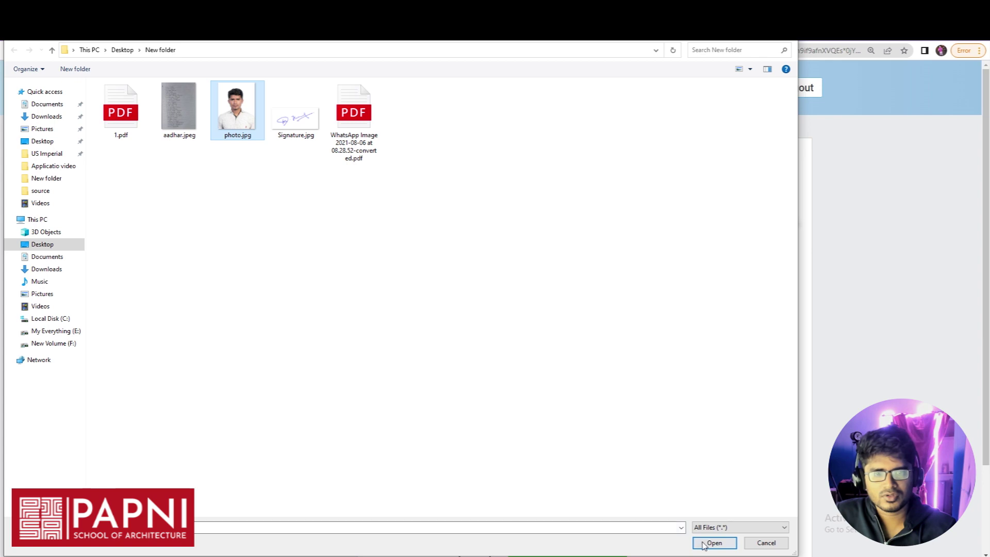
left_click(707, 543)
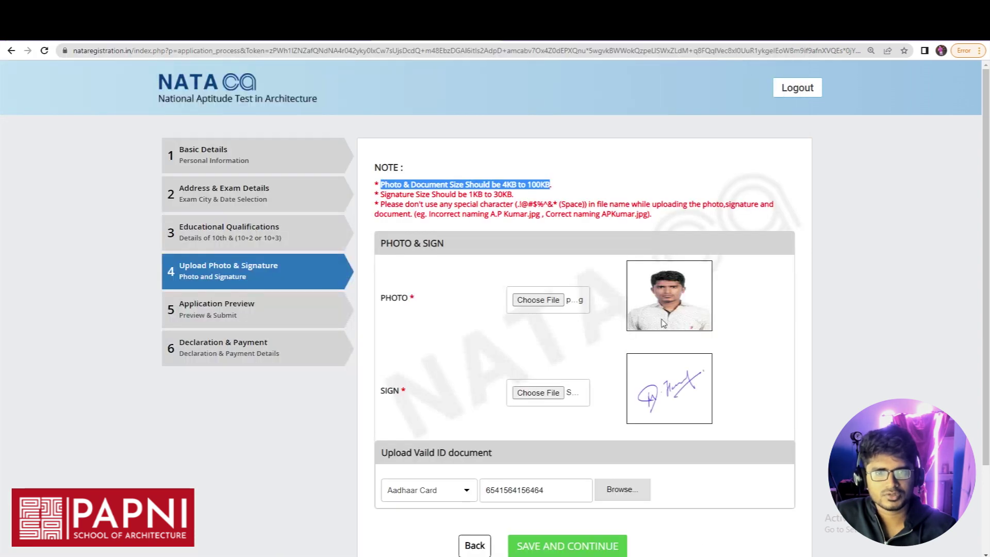
scroll(613, 369, "down", 2)
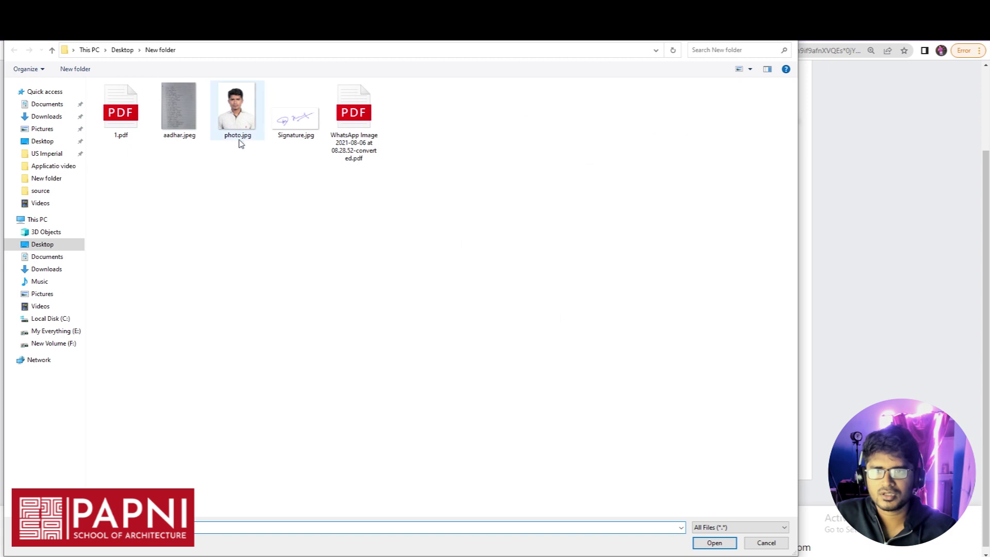
left_click(295, 111)
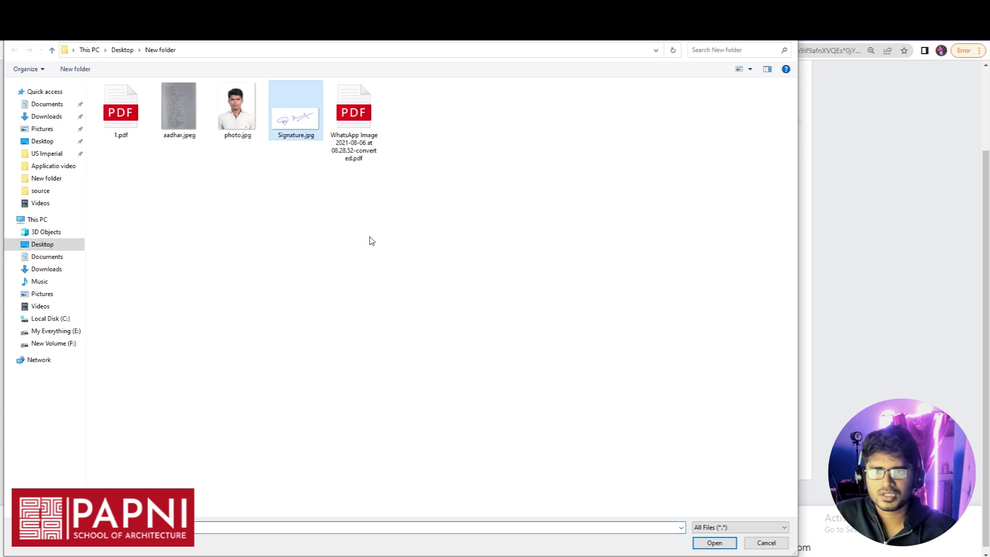
left_click(714, 543)
Step: Keep Aadhaar Card as ID type, attach aadhar.jpeg, and save the uploads
left_click(444, 388)
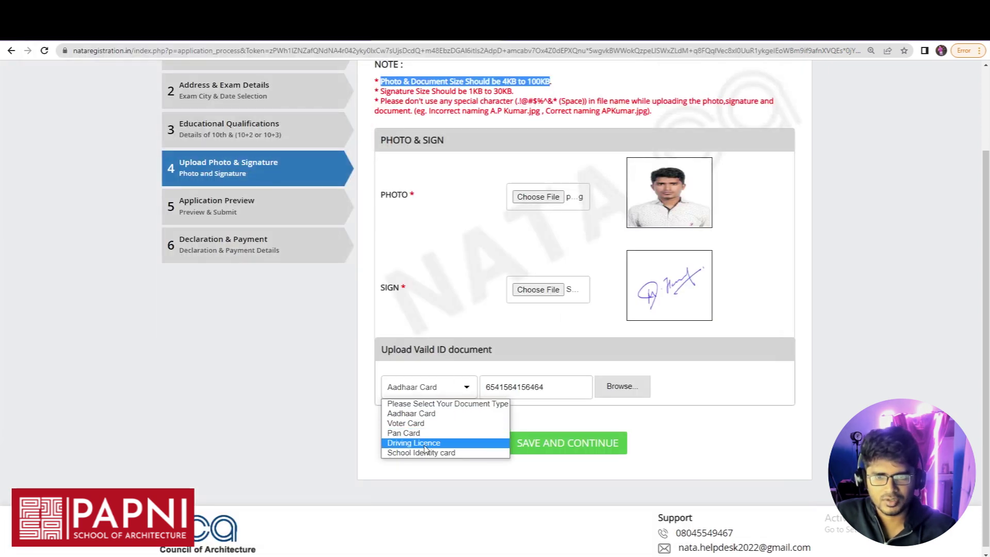
left_click(426, 416)
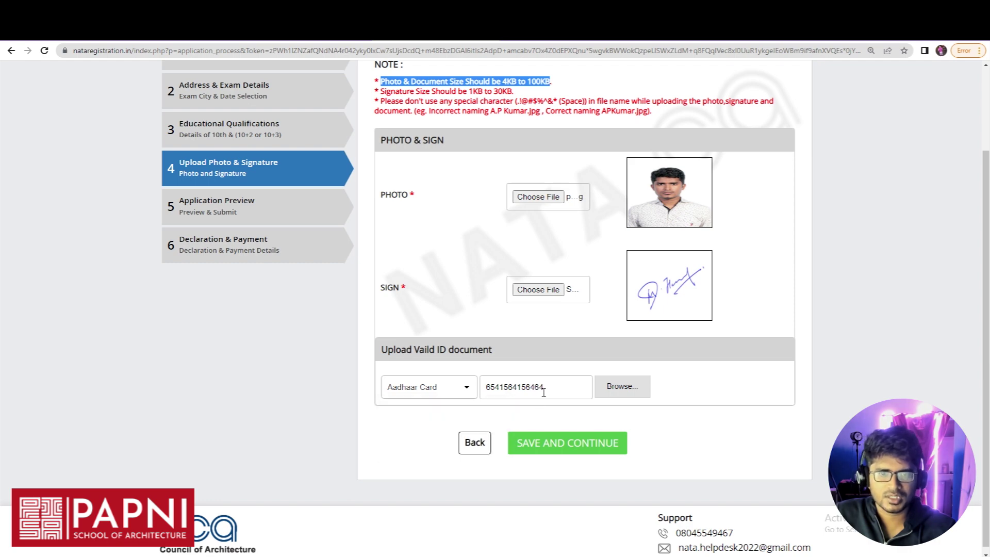
left_click_drag(544, 393, 513, 389)
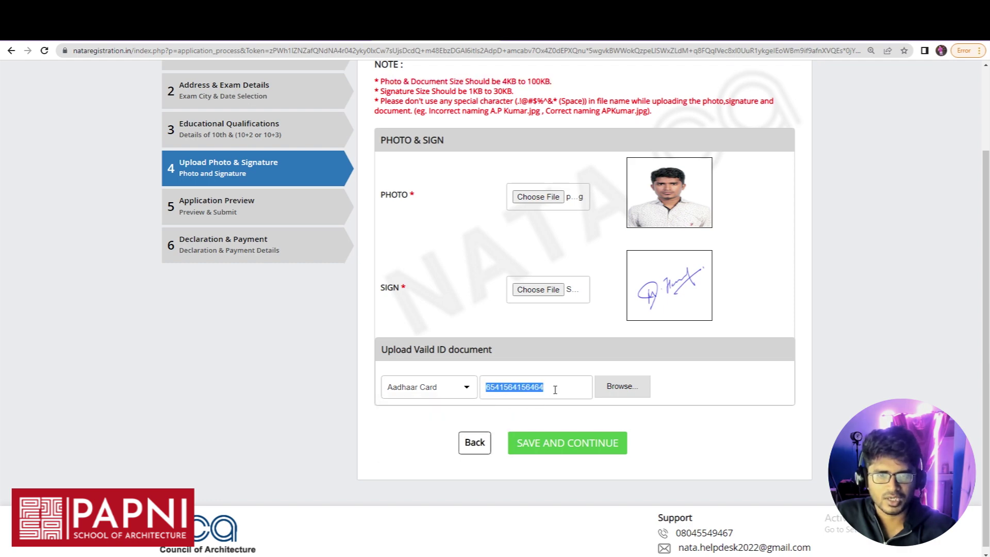
left_click(625, 390)
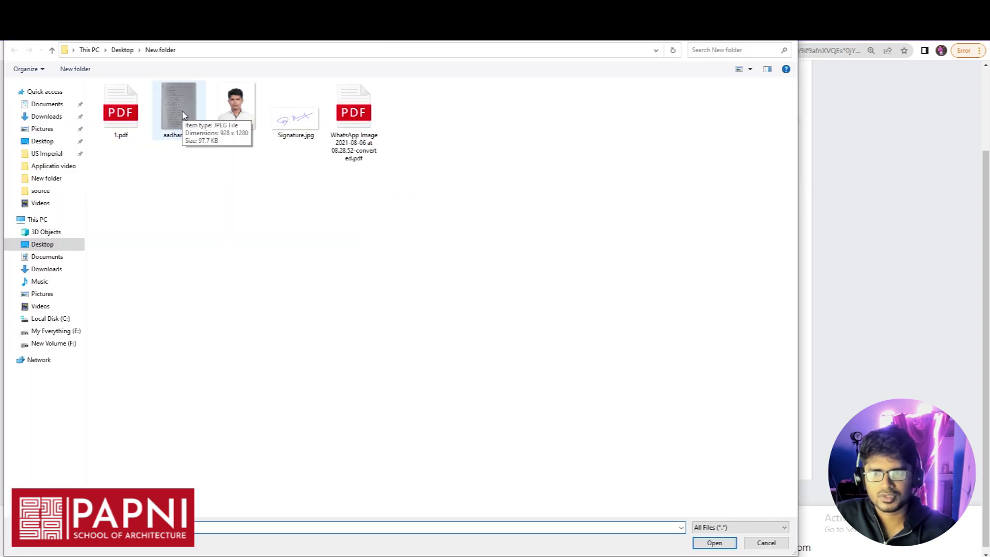
left_click(183, 115)
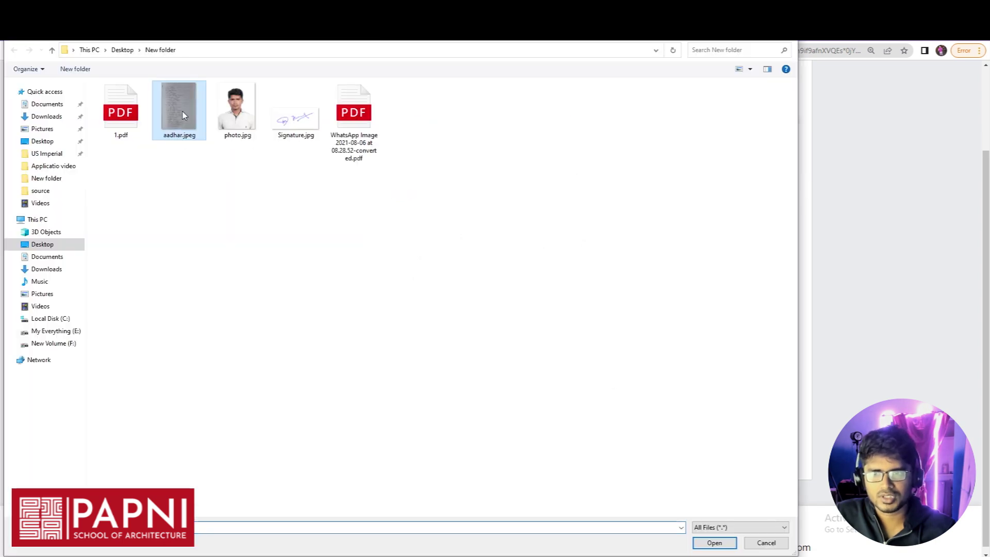
left_click(715, 543)
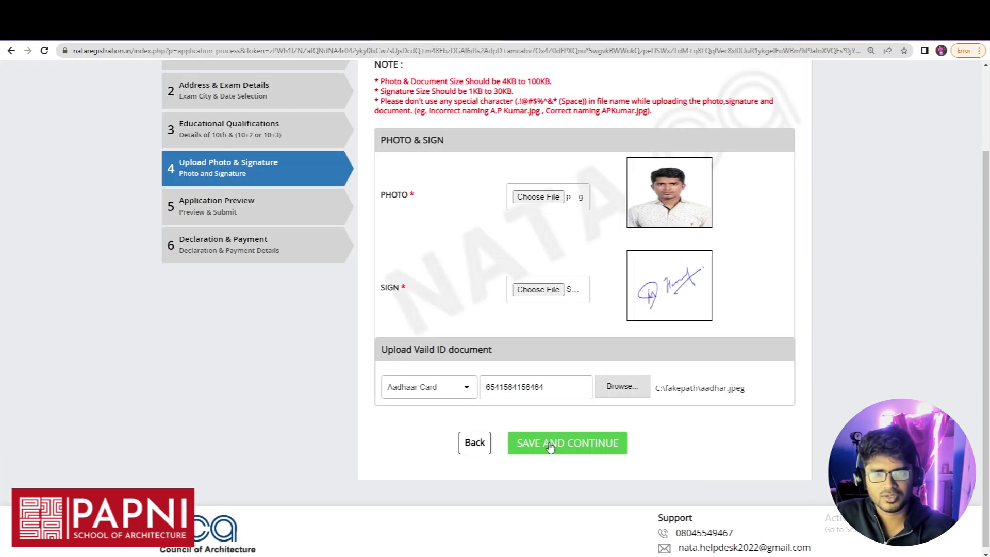
left_click(550, 447)
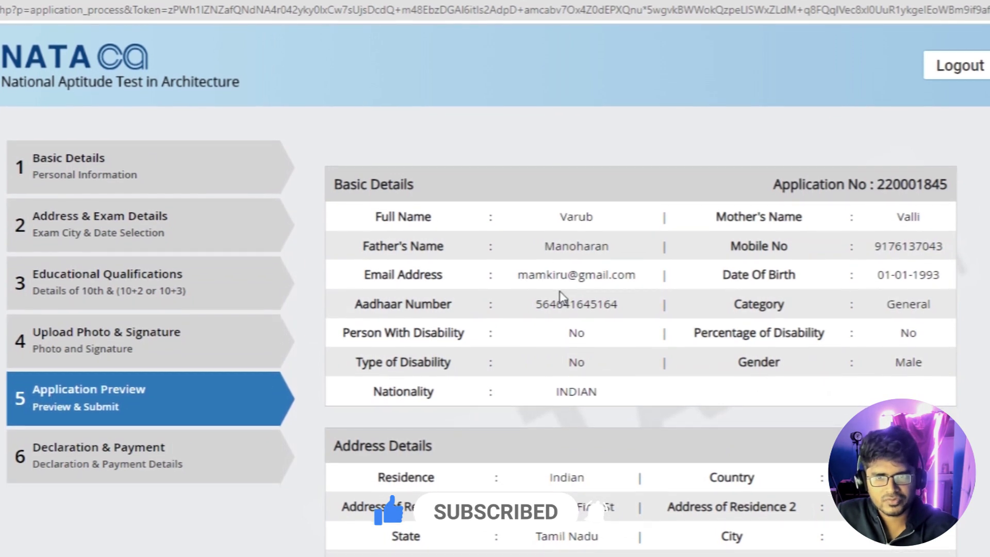
scroll(560, 294, "down", 3)
scroll(560, 294, "down", 1)
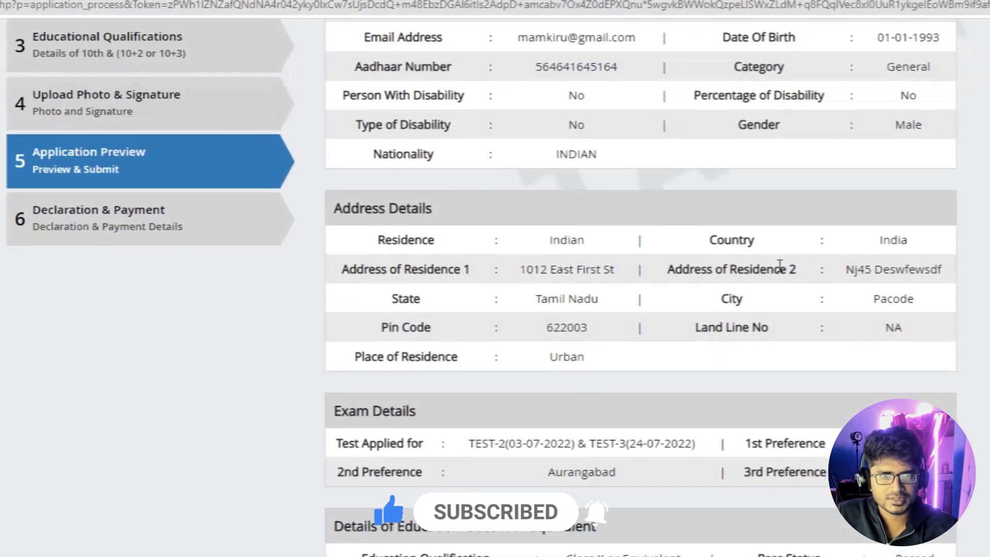
scroll(790, 374, "down", 3)
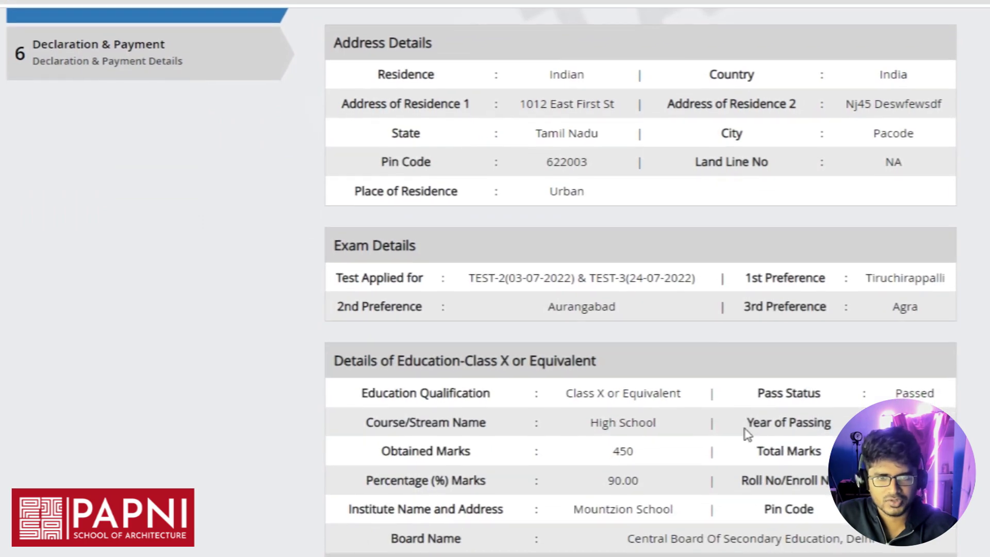
scroll(740, 422, "down", 3)
scroll(625, 458, "down", 5)
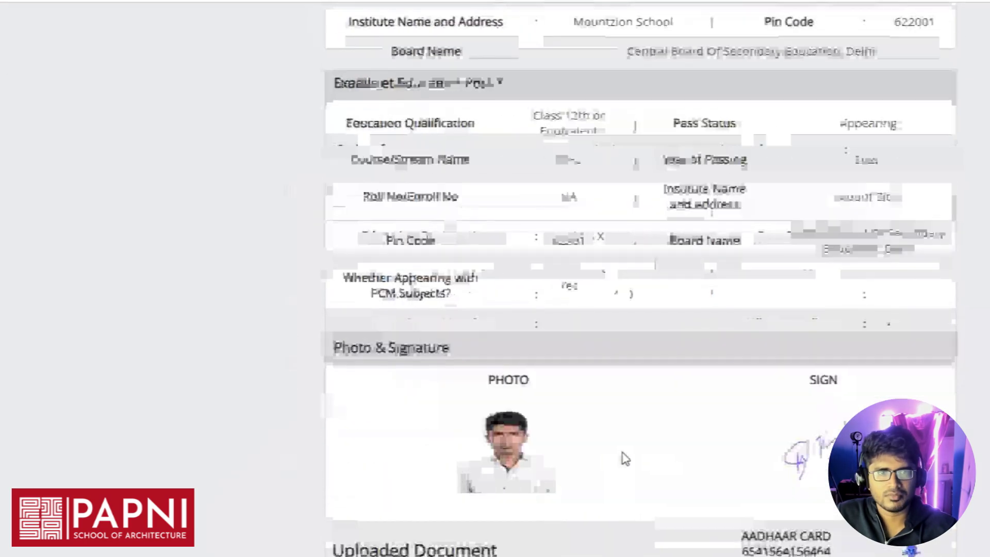
scroll(625, 454, "up", 5)
scroll(624, 434, "up", 3)
scroll(623, 397, "down", 4)
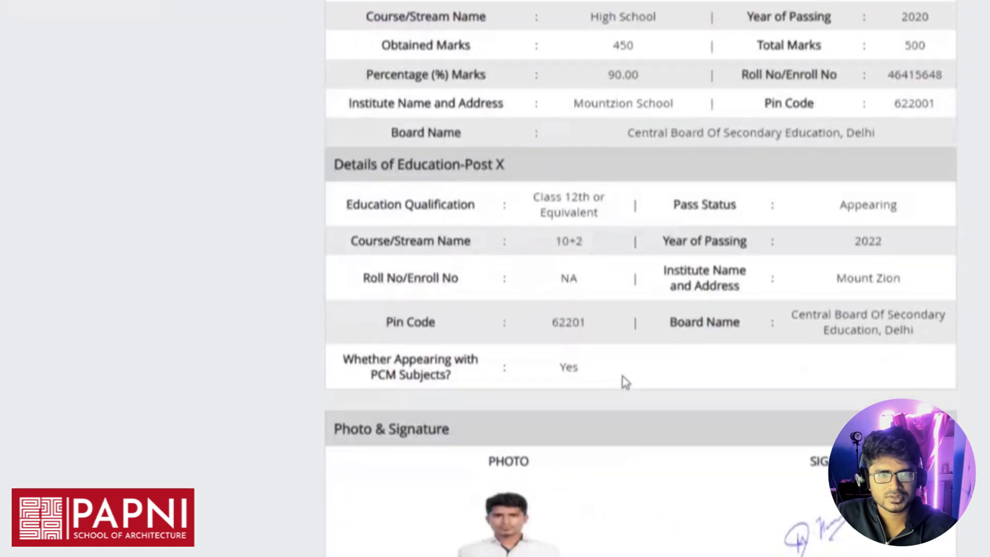
scroll(624, 361, "down", 5)
scroll(722, 361, "down", 2)
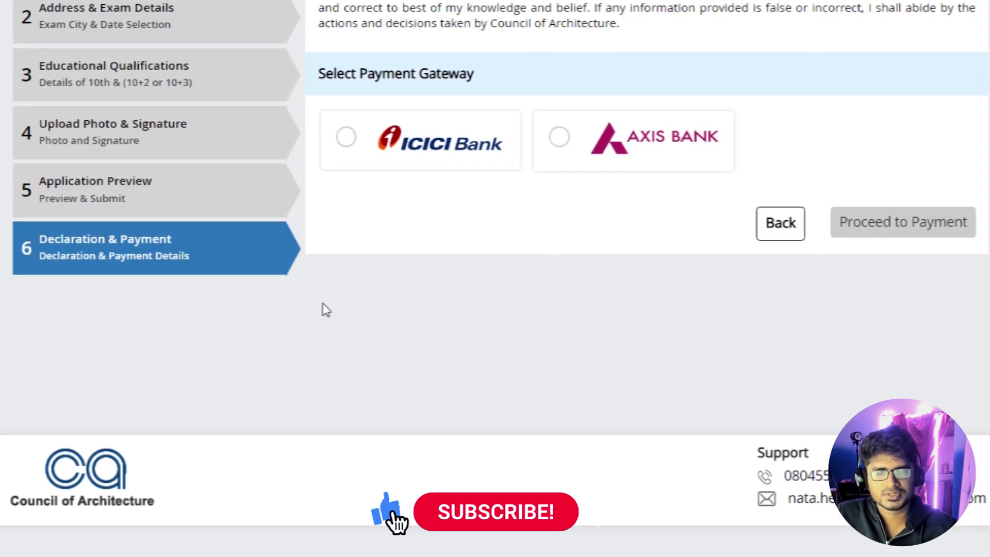
Step: Select the ICICI Bank gateway, proceed to payment, and accept the INR 4000 charge
triple_click(333, 4)
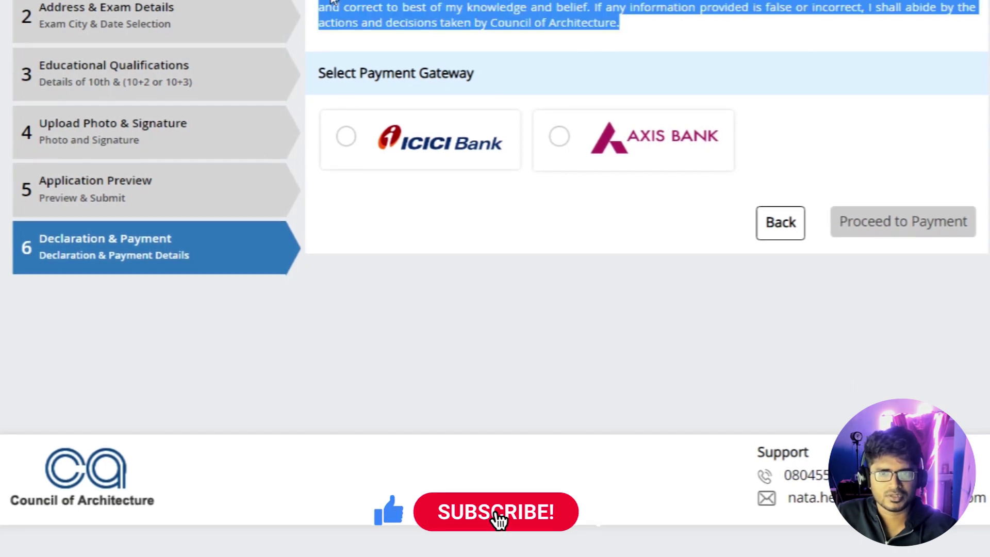
left_click(754, 35)
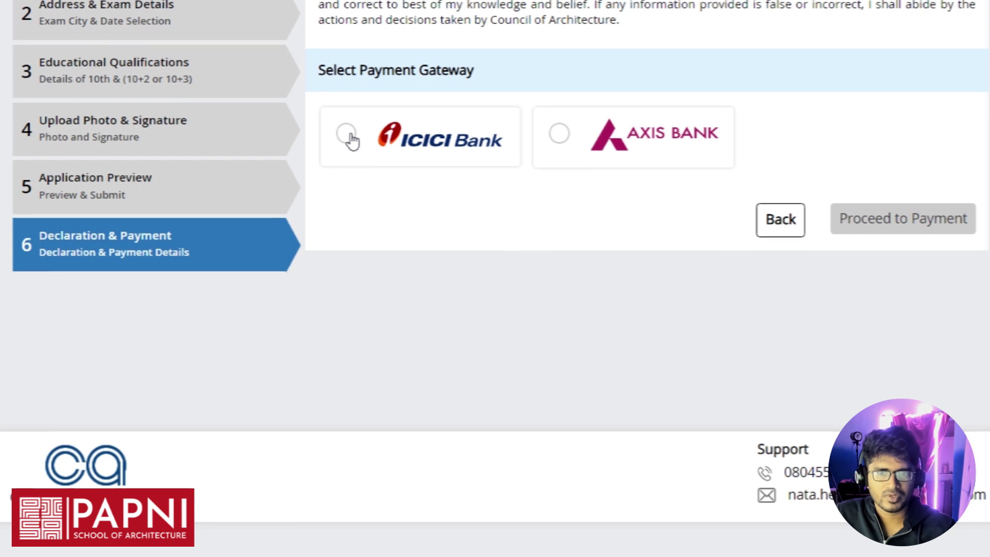
left_click(346, 134)
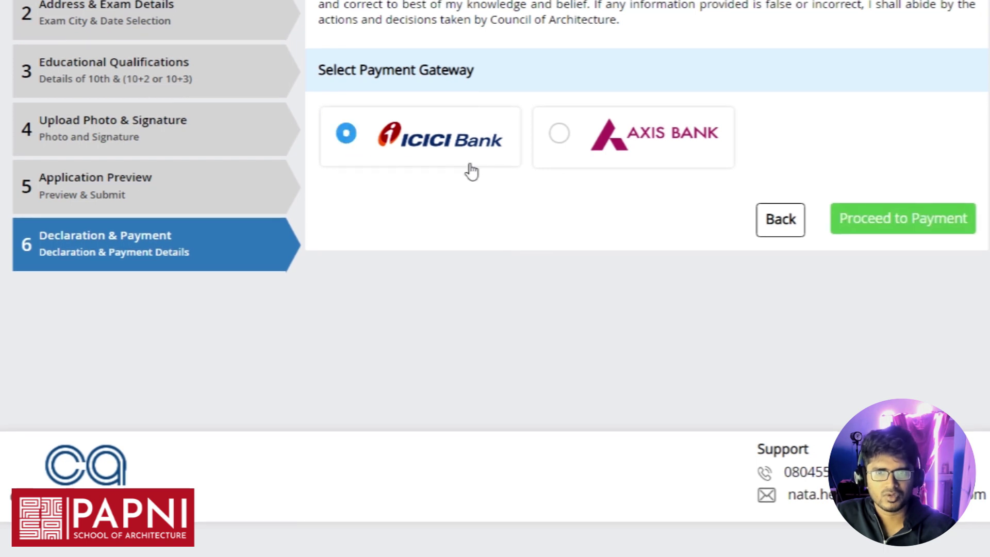
left_click(880, 221)
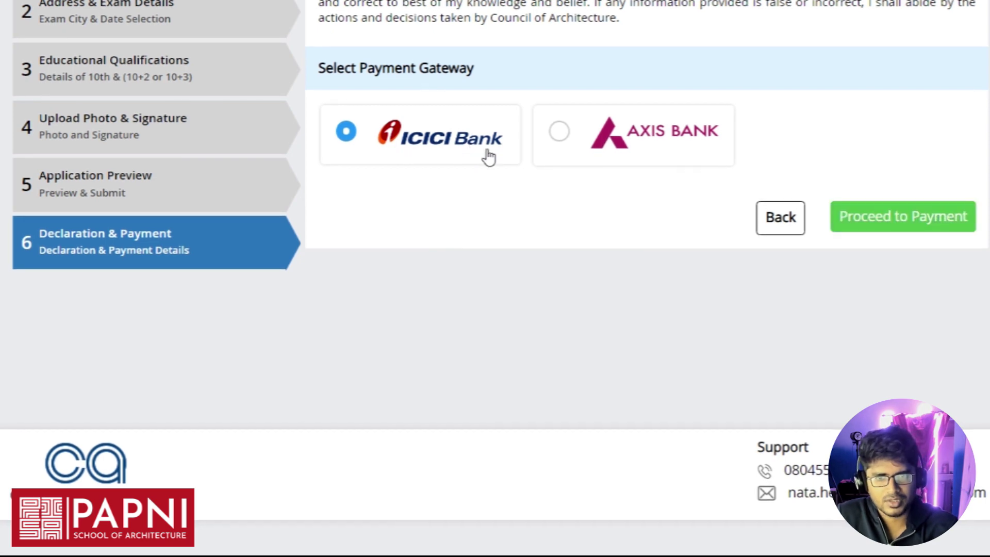
left_click(897, 217)
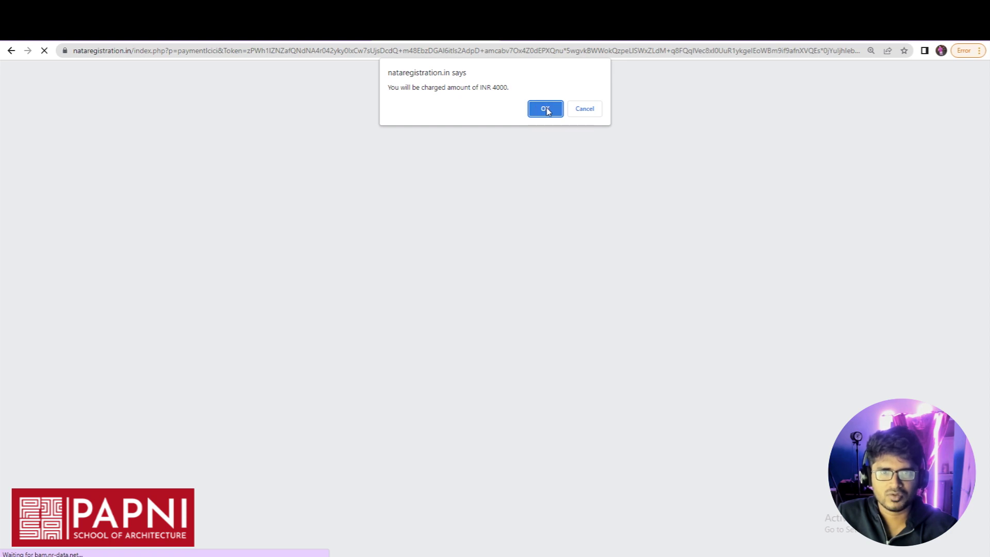
left_click(546, 109)
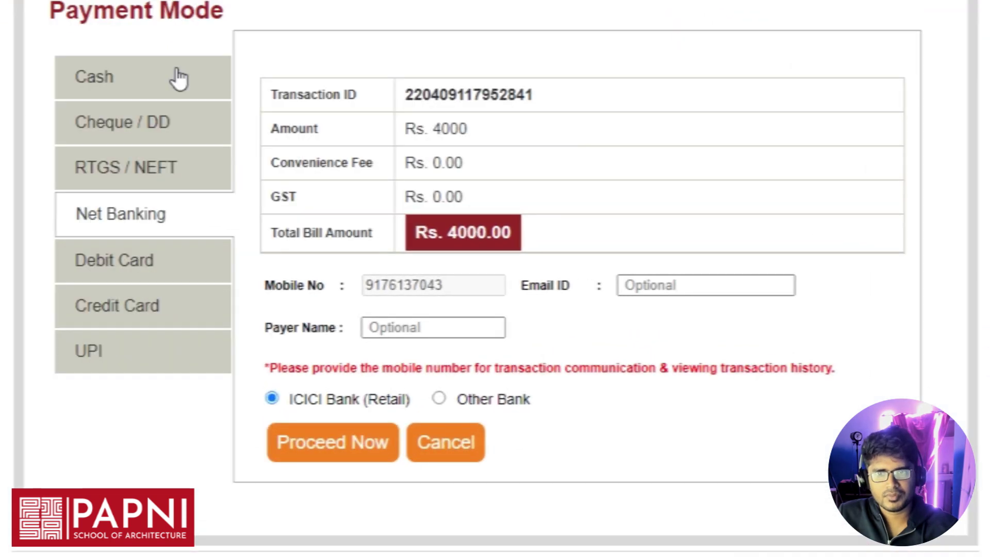
Step: Look over the cash, cheque/DD and RTGS/NEFT options, then switch to UPI
left_click(316, 181)
left_click(136, 126)
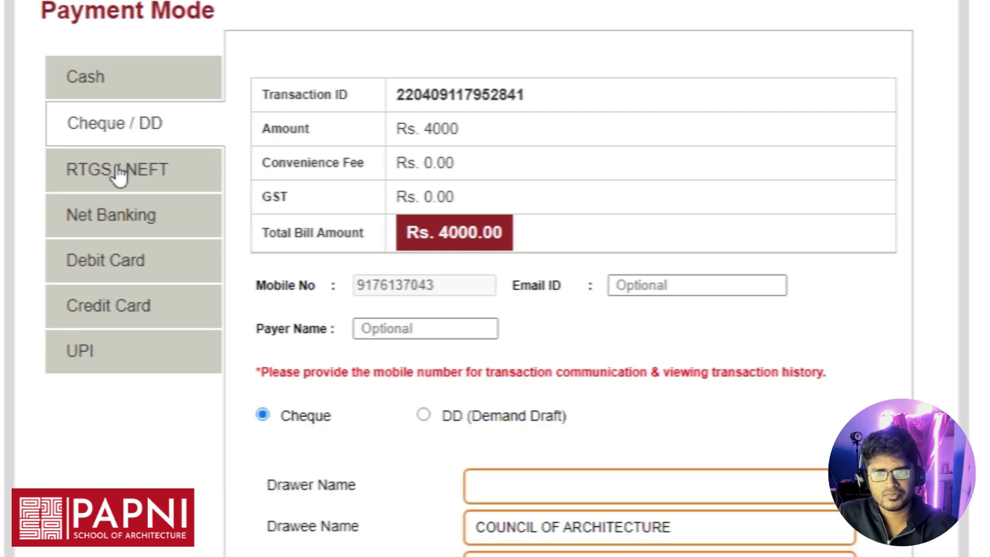
left_click(112, 168)
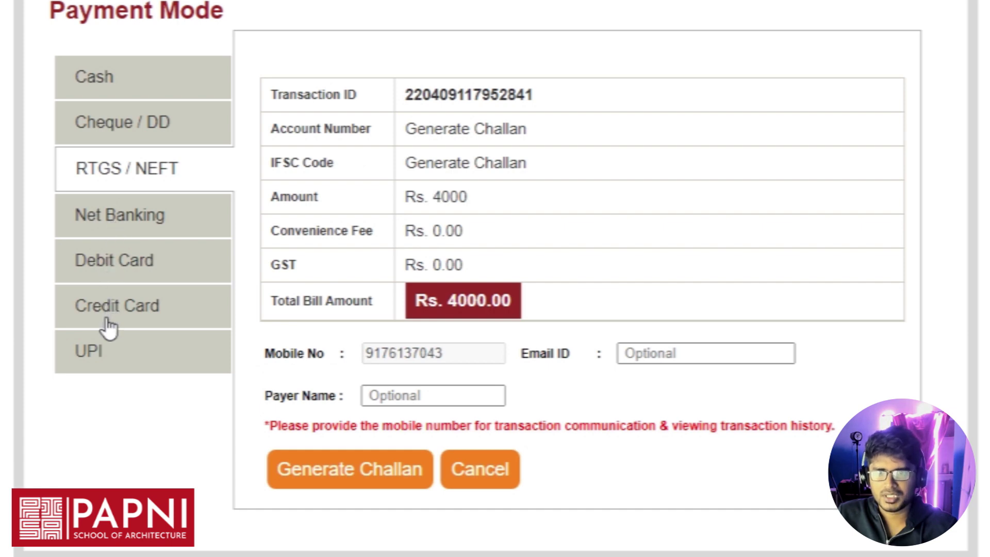
left_click(109, 352)
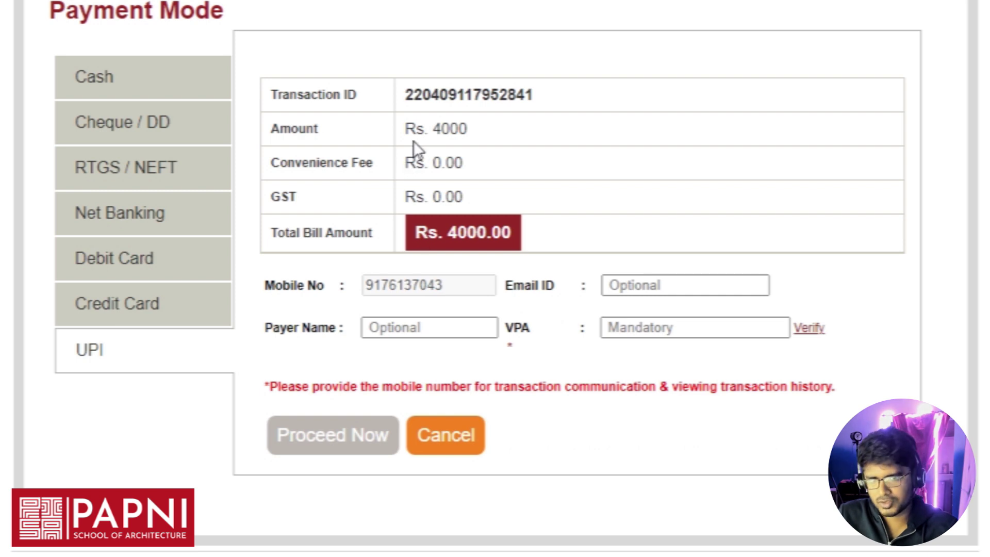
Step: Fill the UPI ID from the 'ner' suggestion and verify it
left_click(679, 328)
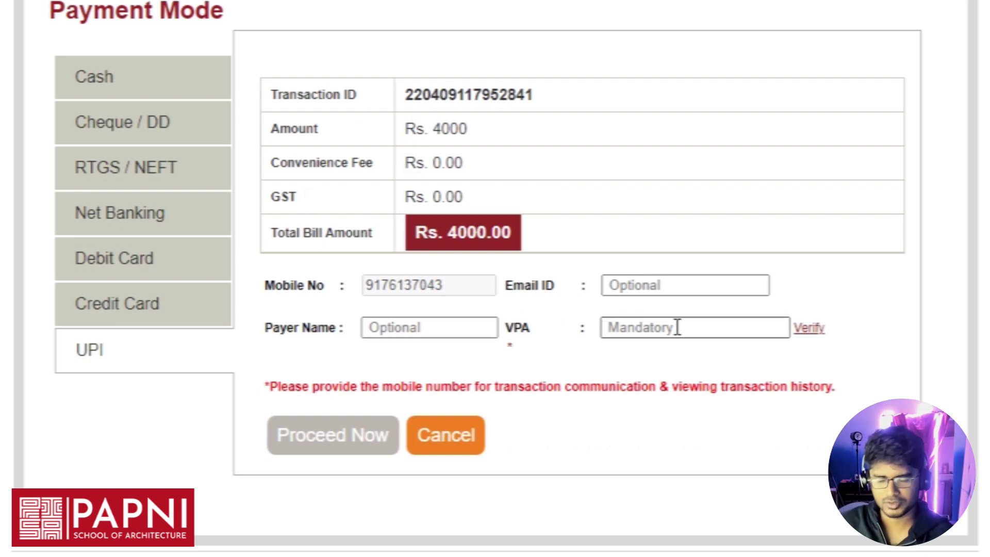
type("ner")
left_click(728, 345)
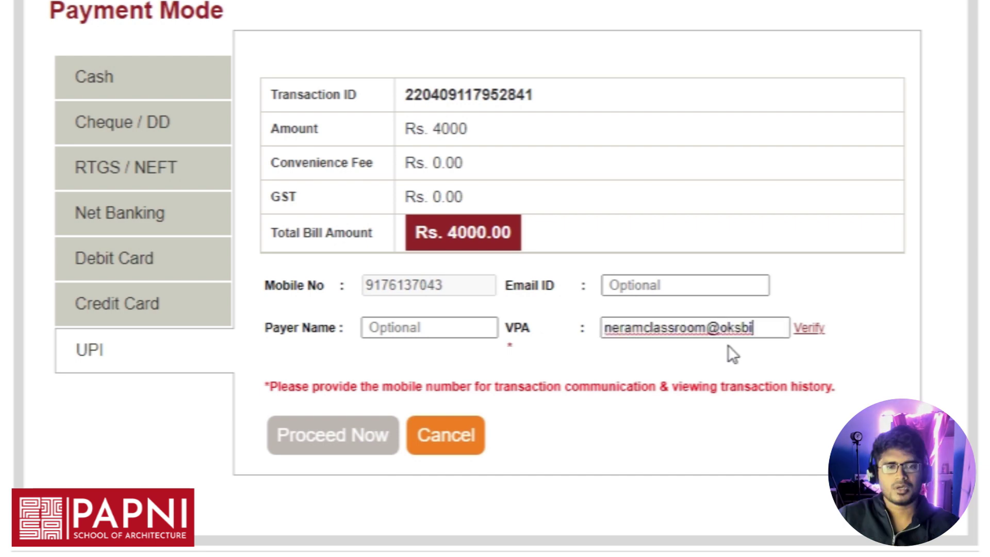
left_click(812, 329)
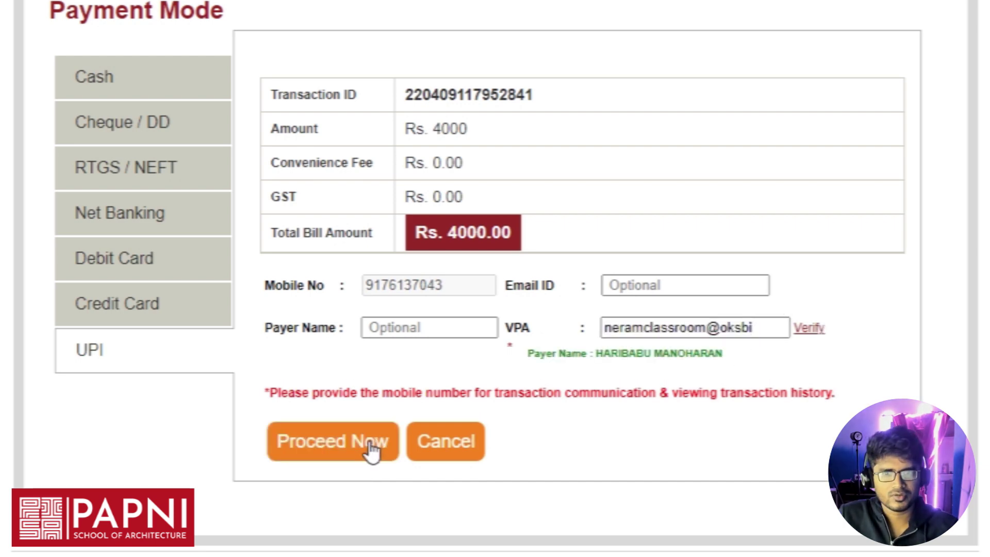
Step: Send the Rs. 4000 UPI payment request with Proceed Now
left_click(371, 451)
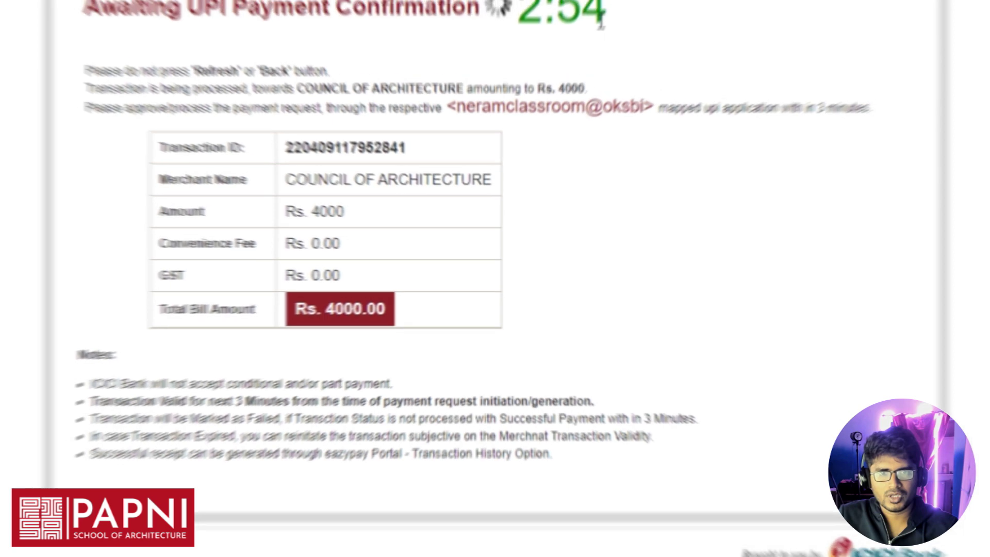